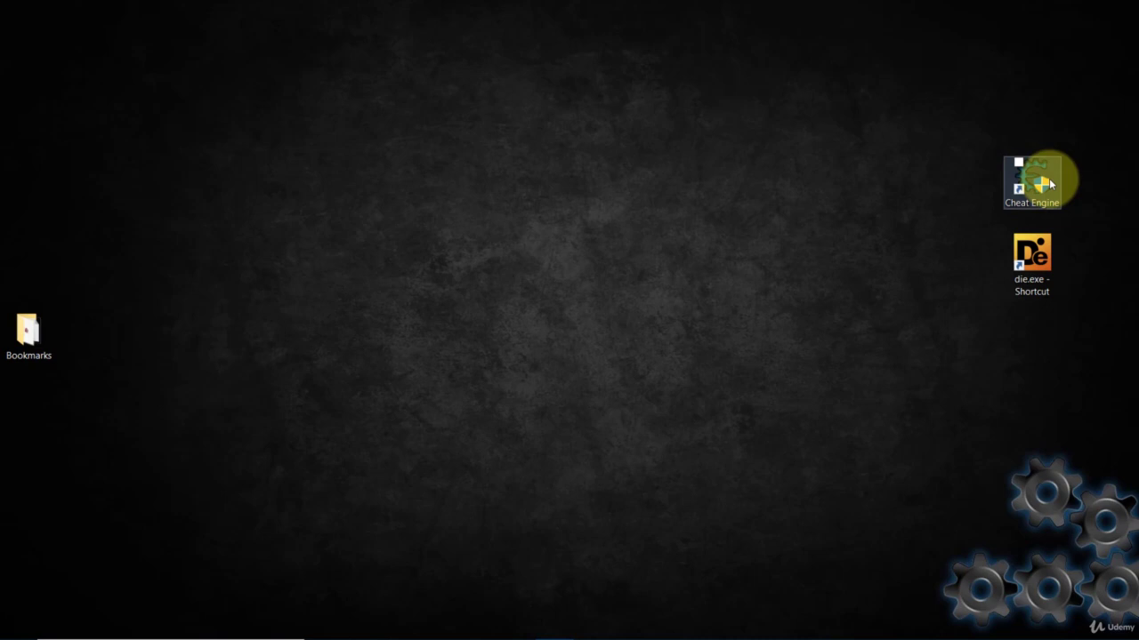
Step: Start Cheat Engine, launch its built-in Cheat Engine Tutorial, and arrange both windows side by side with the tutorial window enlarged
{"action": "double_click", "coordinate": [1034, 184]}
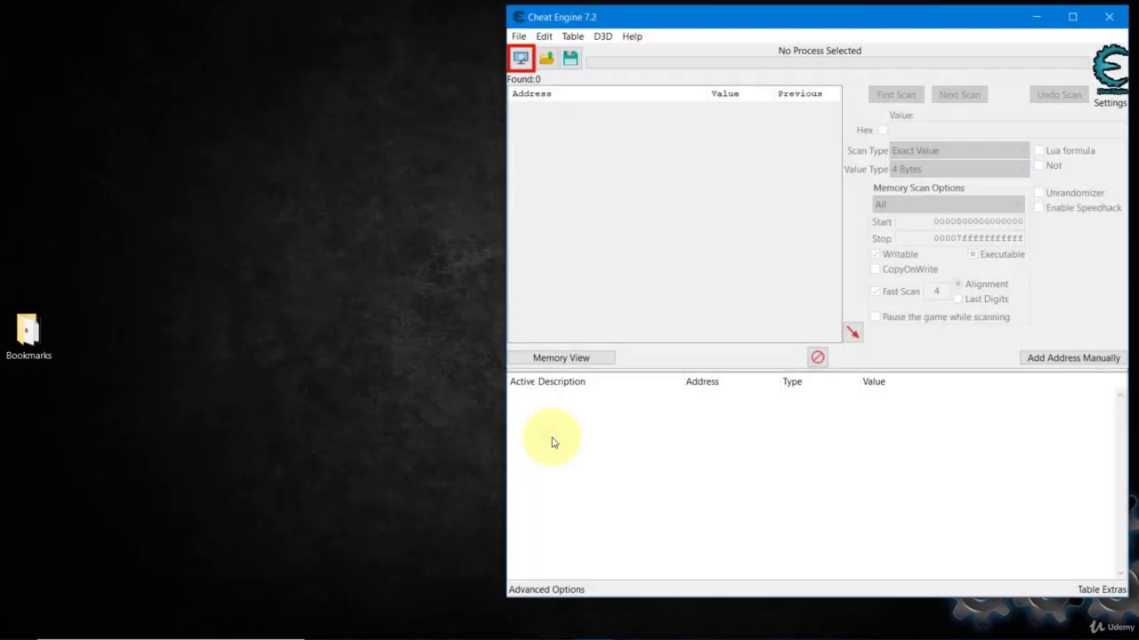
{"action": "left_click_drag", "start_coordinate": [663, 28], "coordinate": [620, 41]}
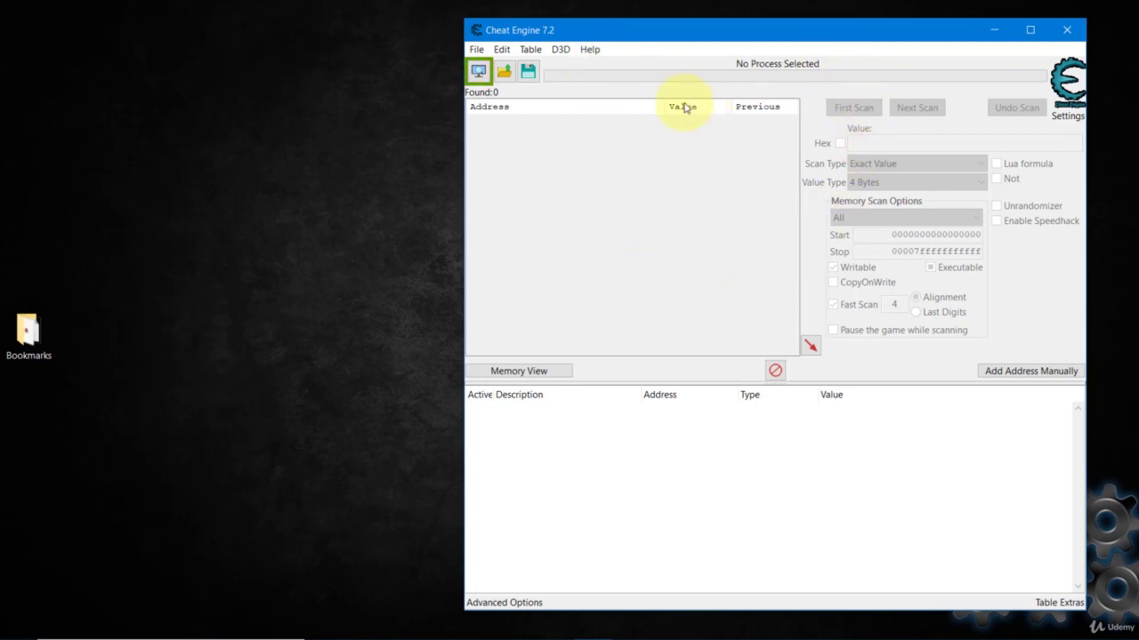
{"action": "left_click", "coordinate": [589, 50]}
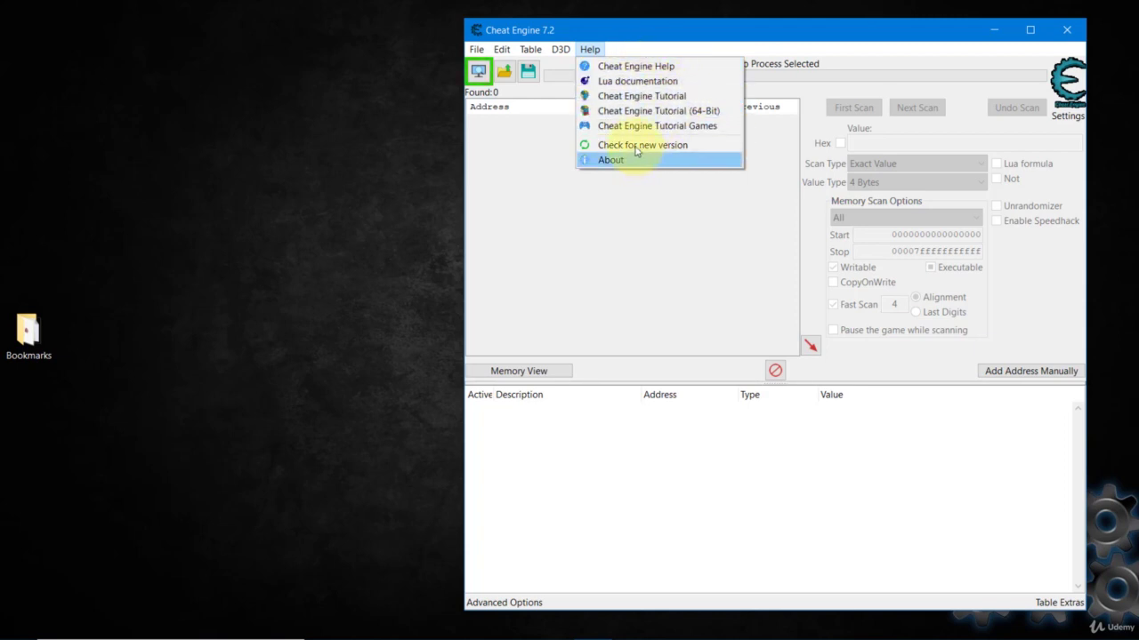
{"action": "left_click", "coordinate": [677, 97]}
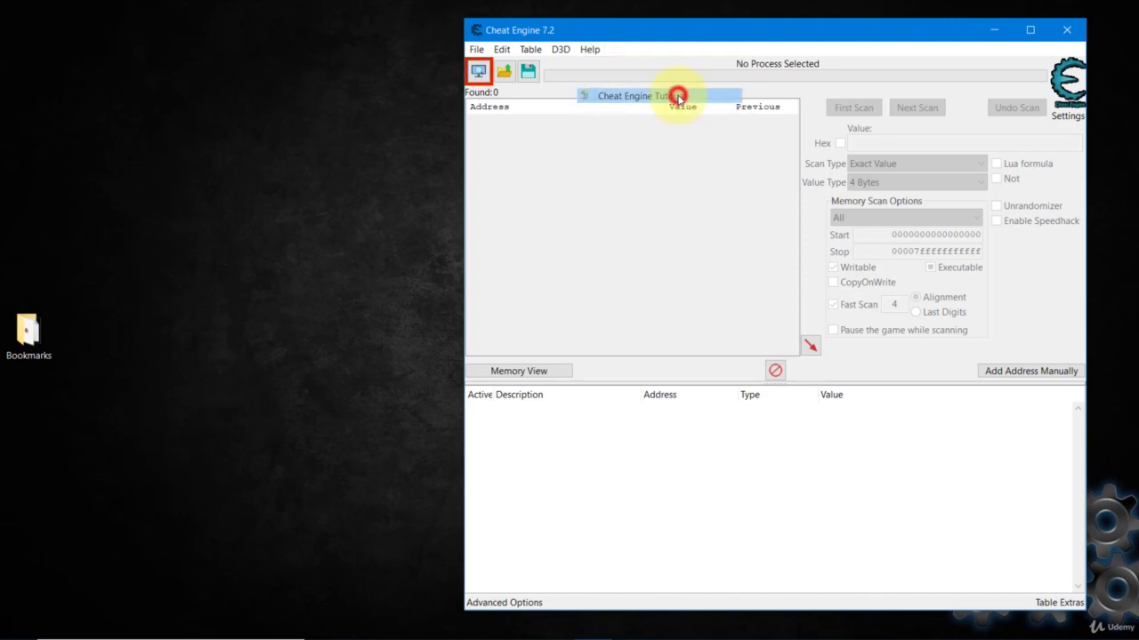
{"action": "left_click_drag", "start_coordinate": [681, 247], "coordinate": [307, 148]}
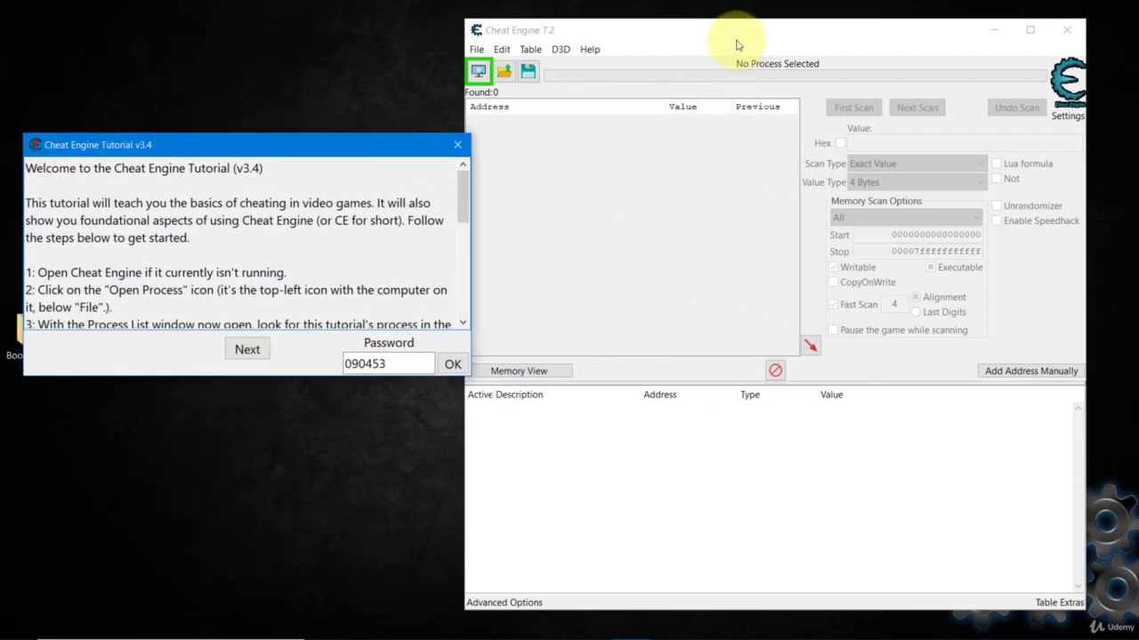
{"action": "left_click_drag", "start_coordinate": [737, 40], "coordinate": [784, 48]}
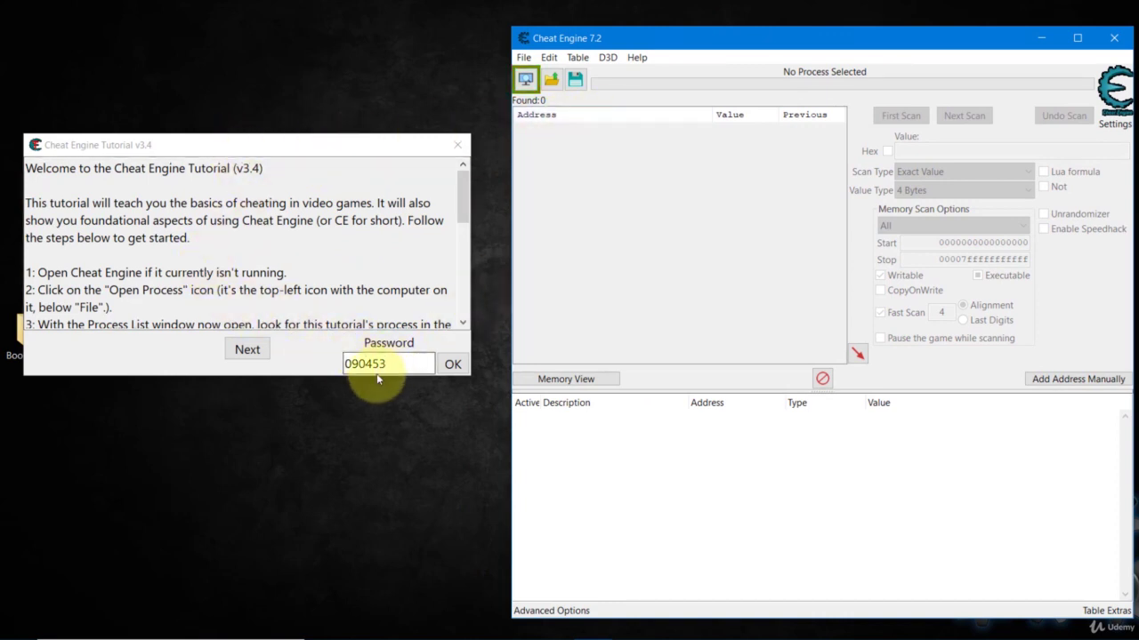
{"action": "left_click_drag", "start_coordinate": [331, 377], "coordinate": [319, 450]}
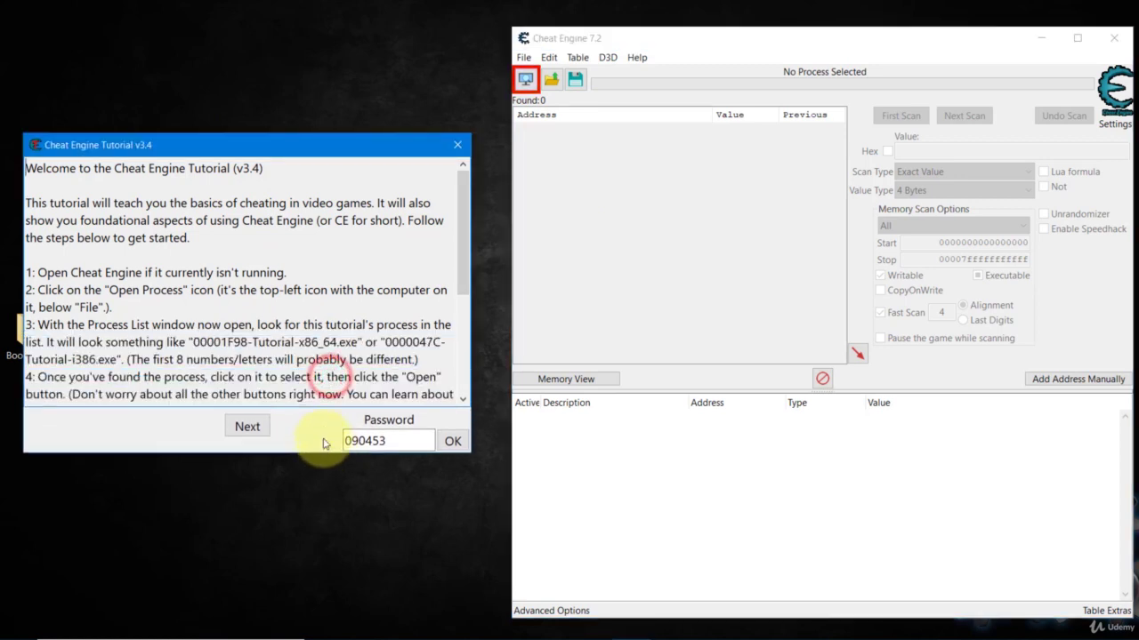
Step: Advance the tutorial to Step 2 and open its Tutorial-i386 process for memory scanning
{"action": "left_click", "coordinate": [244, 429]}
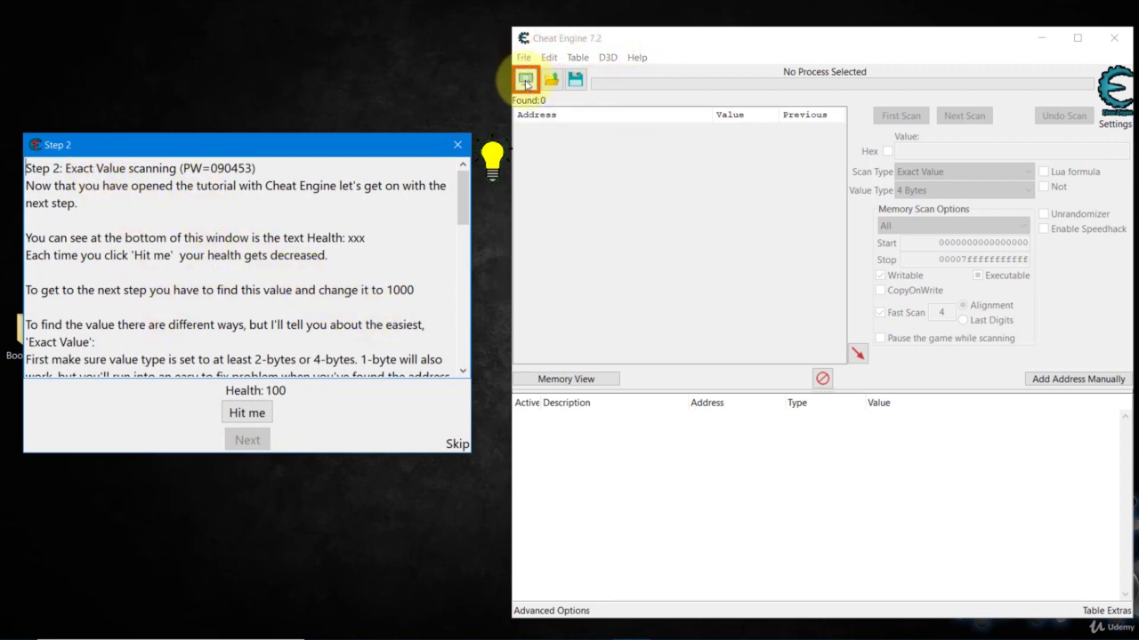
{"action": "left_click_drag", "start_coordinate": [191, 144], "coordinate": [198, 170]}
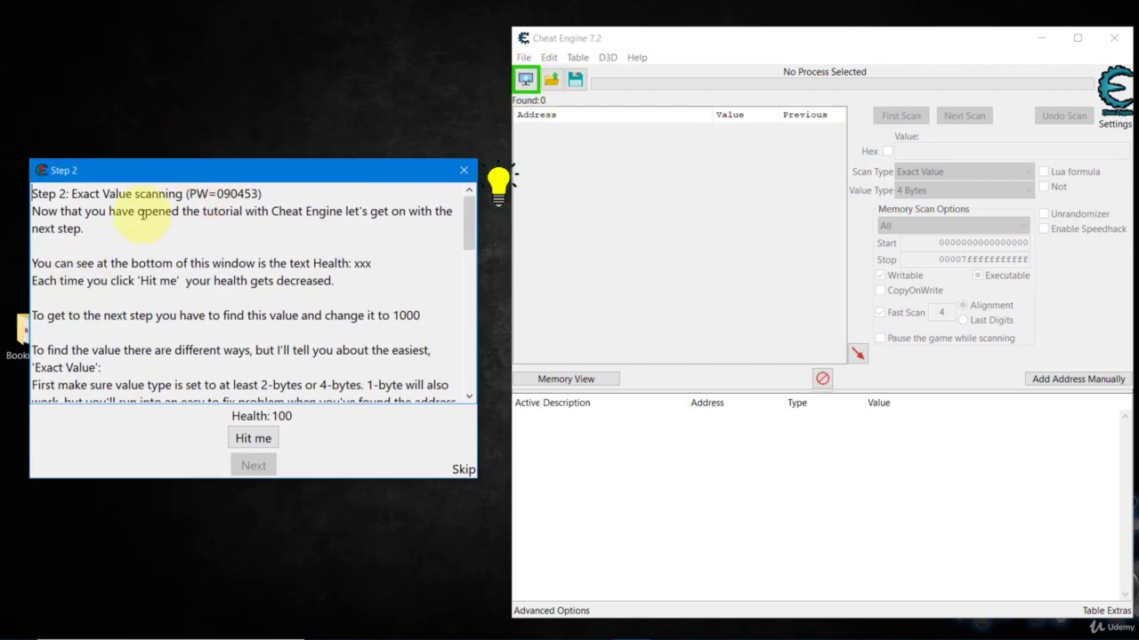
{"action": "left_click", "coordinate": [527, 84]}
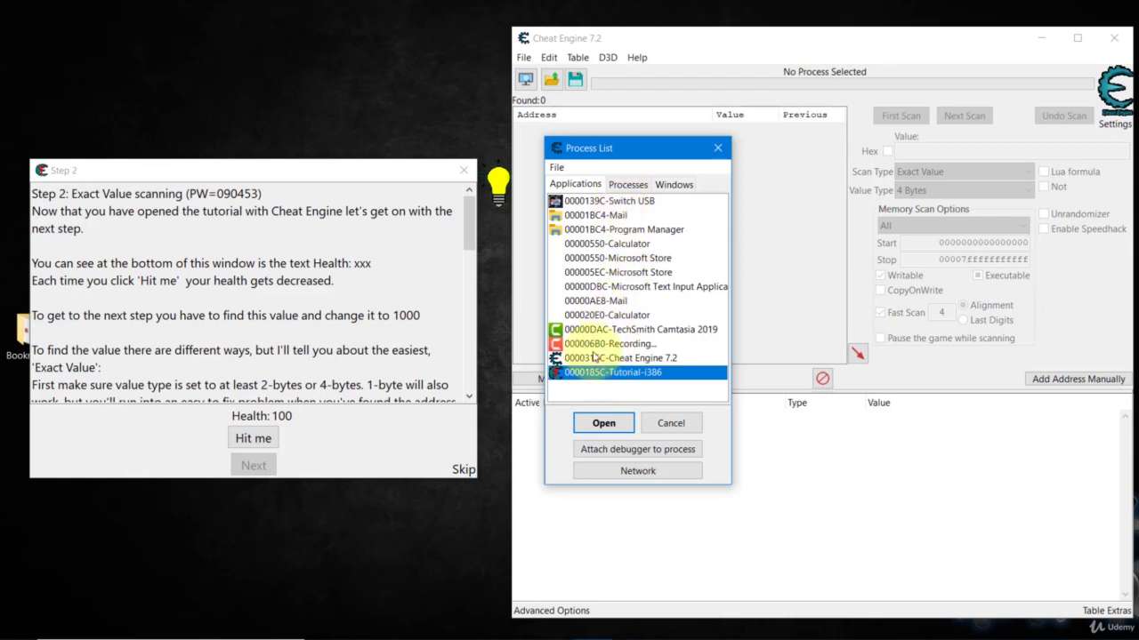
{"action": "left_click", "coordinate": [307, 169]}
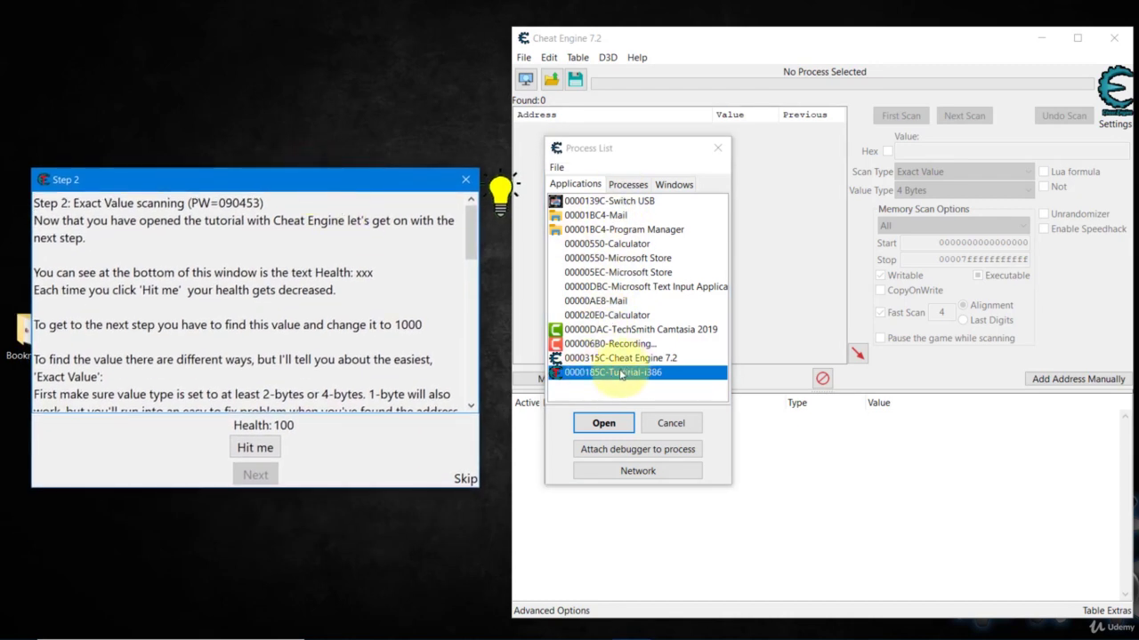
{"action": "left_click", "coordinate": [604, 424]}
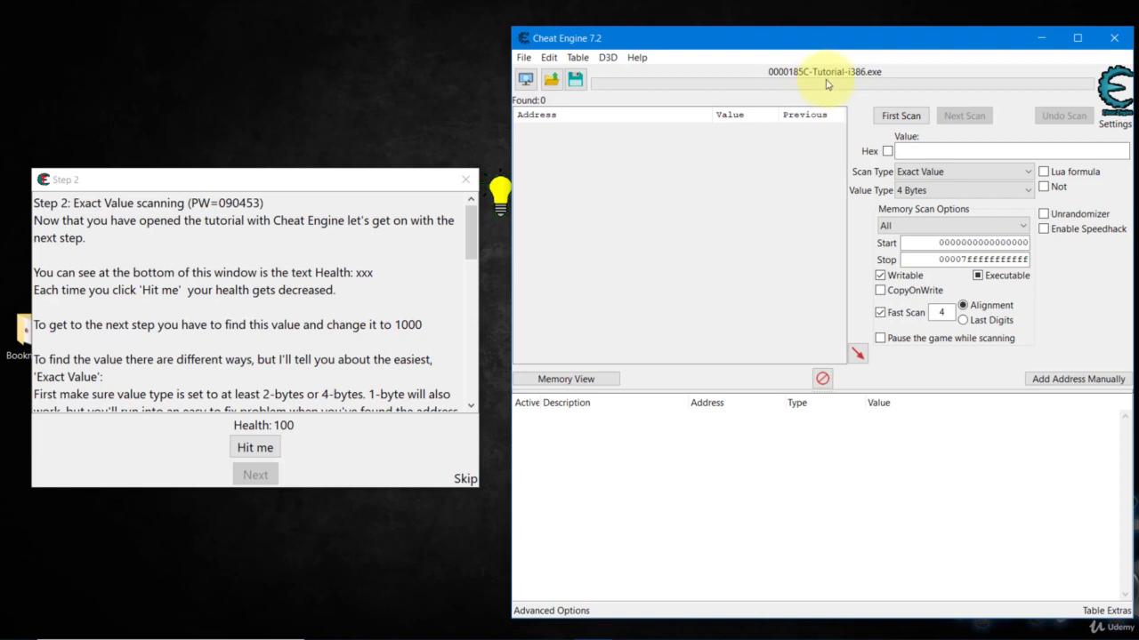
{"action": "left_click_drag", "start_coordinate": [158, 184], "coordinate": [165, 166]}
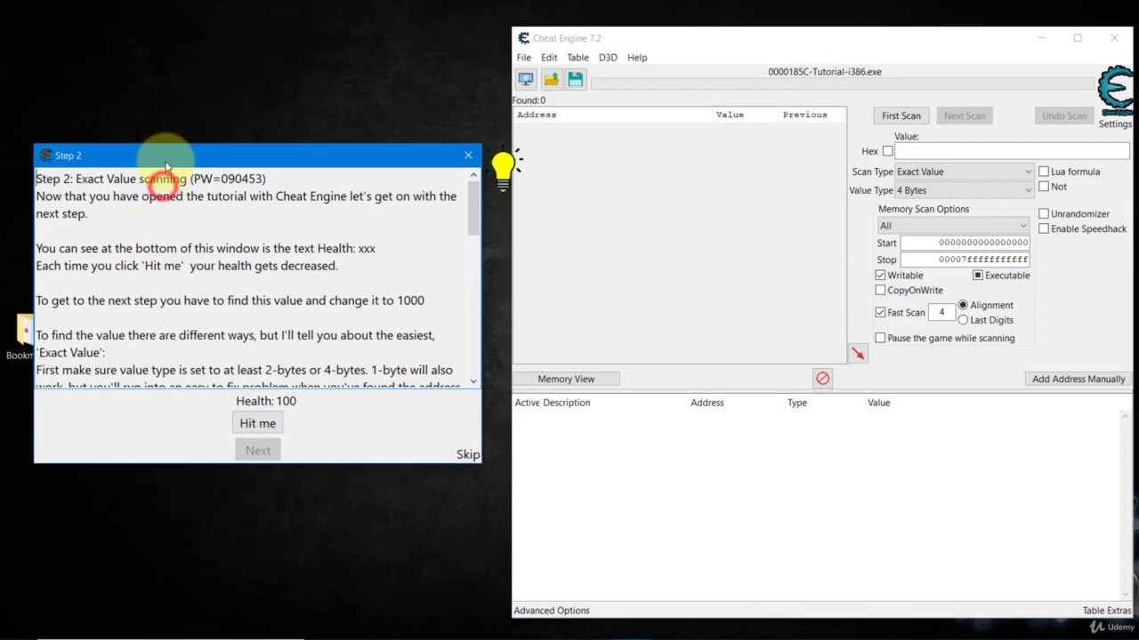
{"action": "left_click", "coordinate": [681, 40]}
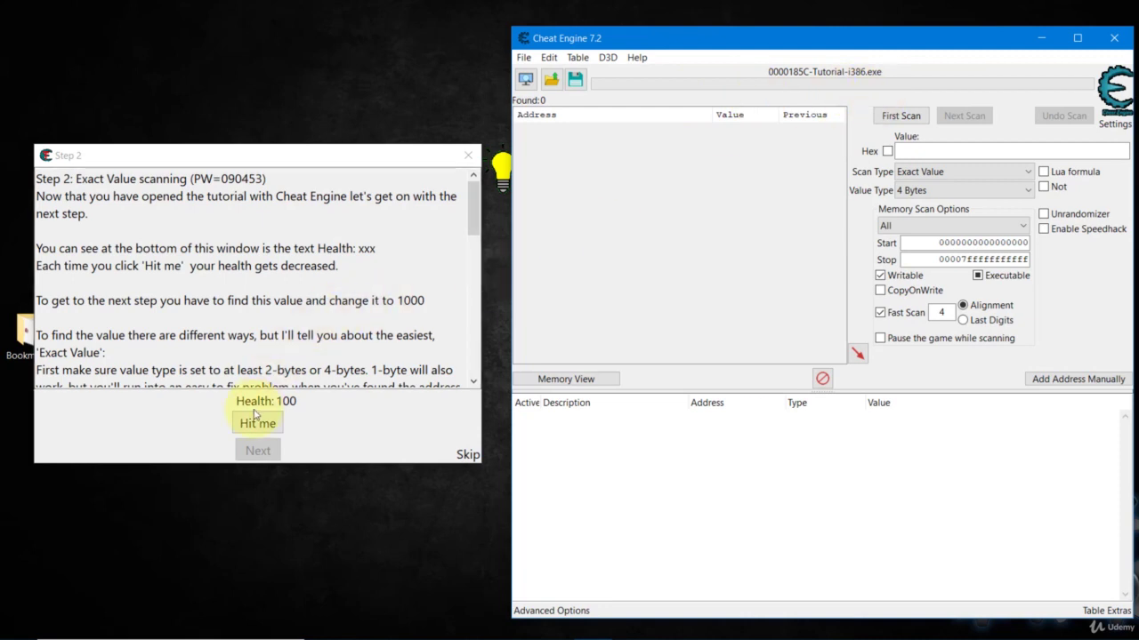
Step: Review the Step 2 instructions and take two hits in the tutorial to lower the health value
{"action": "left_click_drag", "start_coordinate": [37, 179], "coordinate": [418, 300]}
{"action": "left_click", "coordinate": [343, 335]}
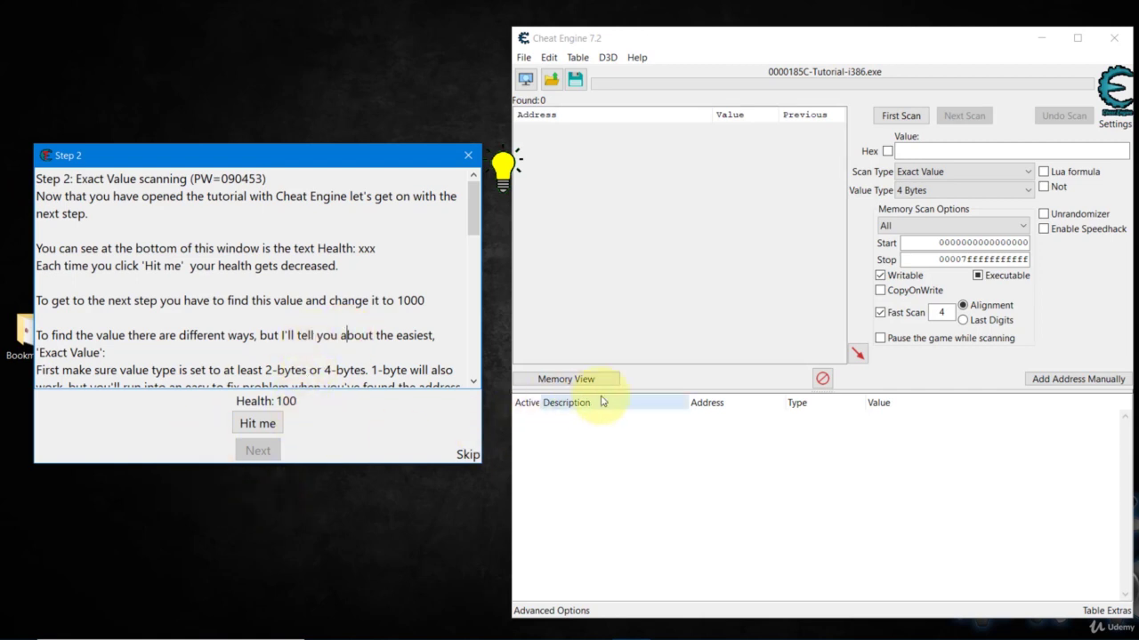
{"action": "left_click", "coordinate": [260, 429]}
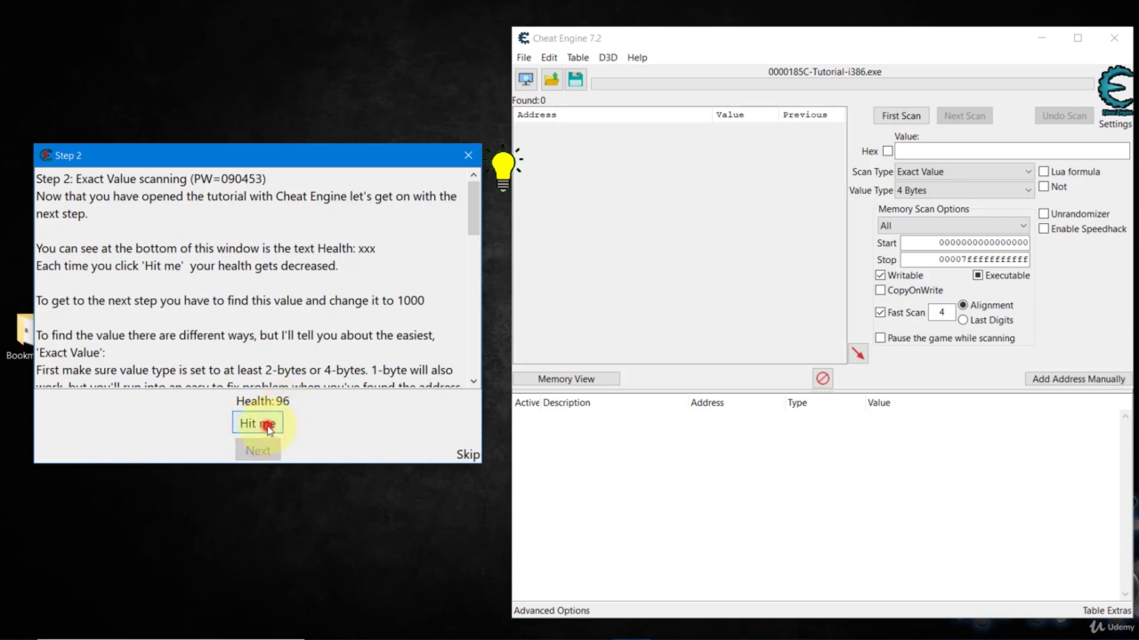
{"action": "left_click", "coordinate": [266, 427]}
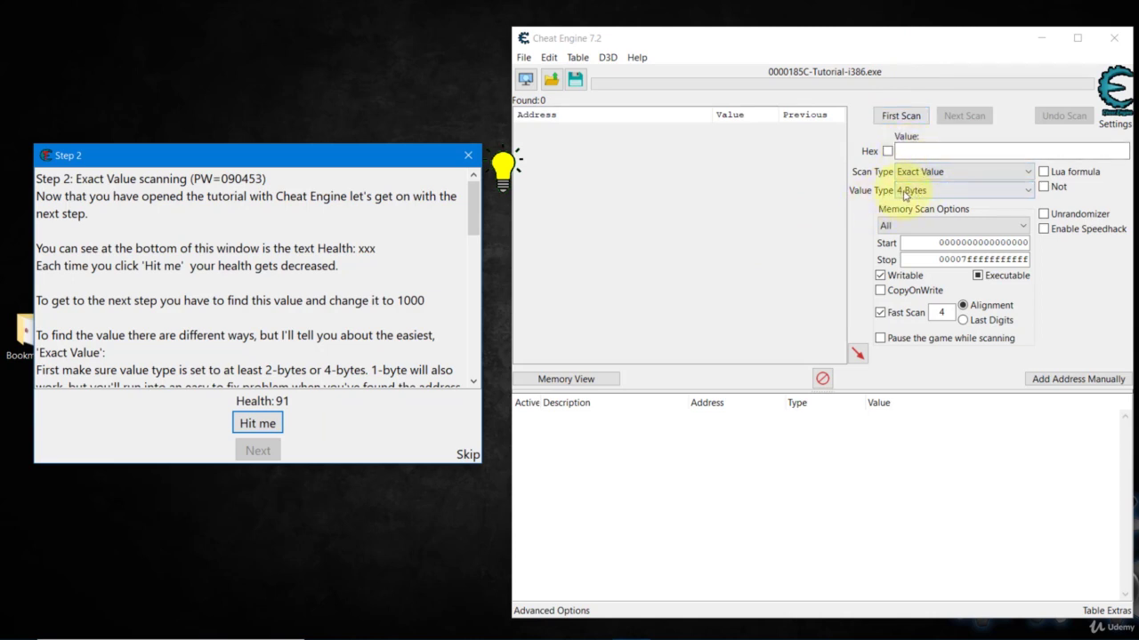
Step: Run a first scan for the exact value 91 using the 4 Bytes value type
{"action": "left_click", "coordinate": [906, 192]}
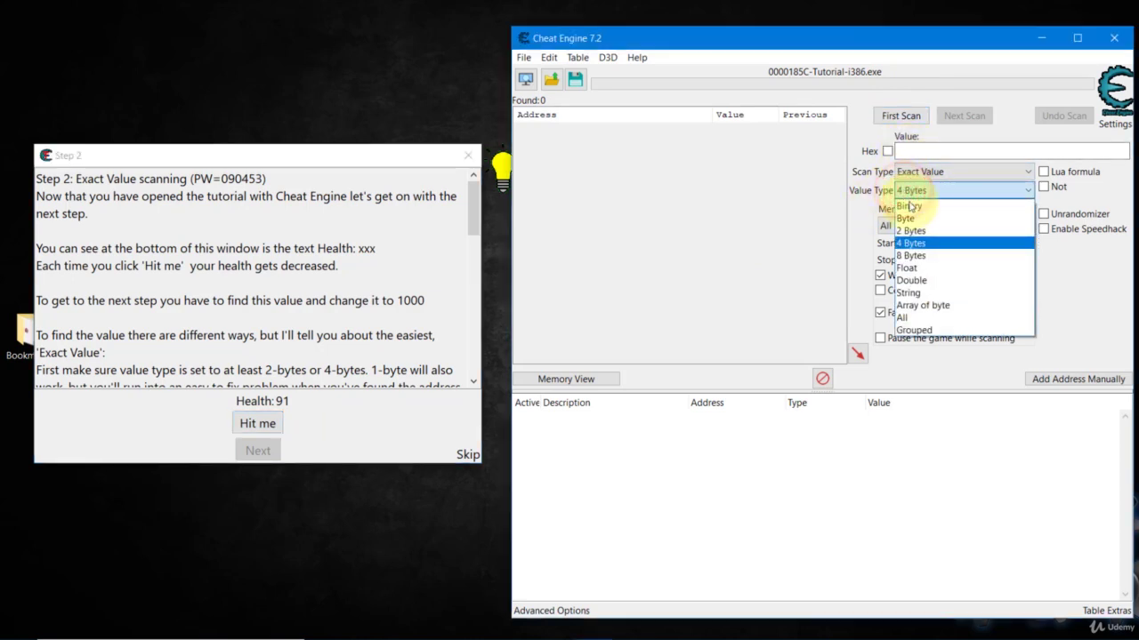
{"action": "left_click", "coordinate": [917, 244]}
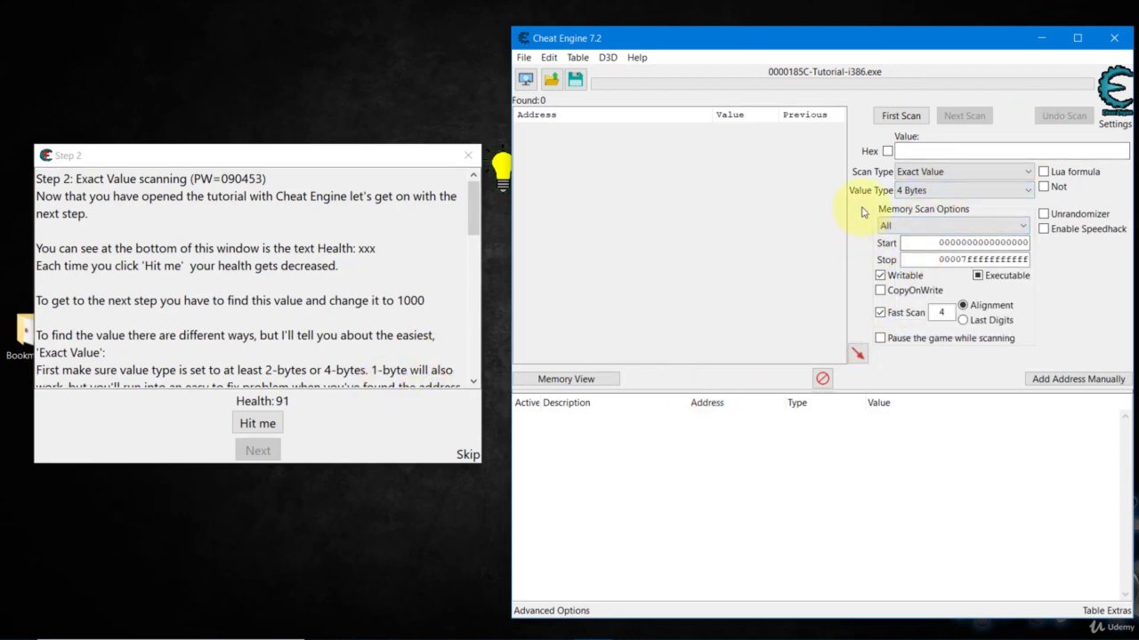
{"action": "left_click", "coordinate": [912, 147]}
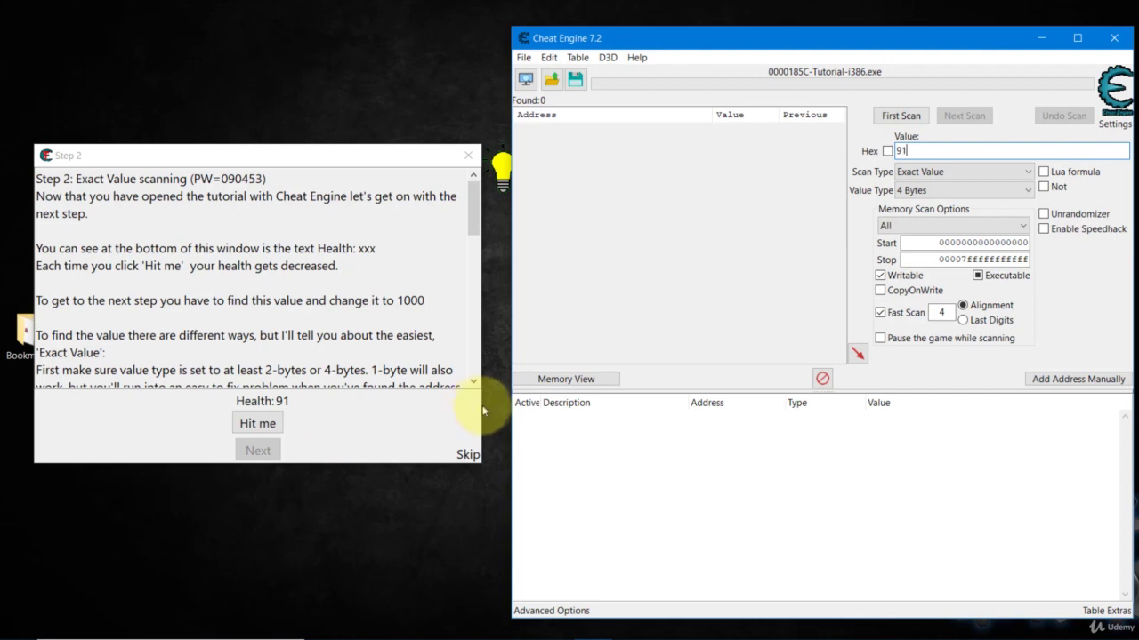
{"action": "left_click", "coordinate": [904, 174]}
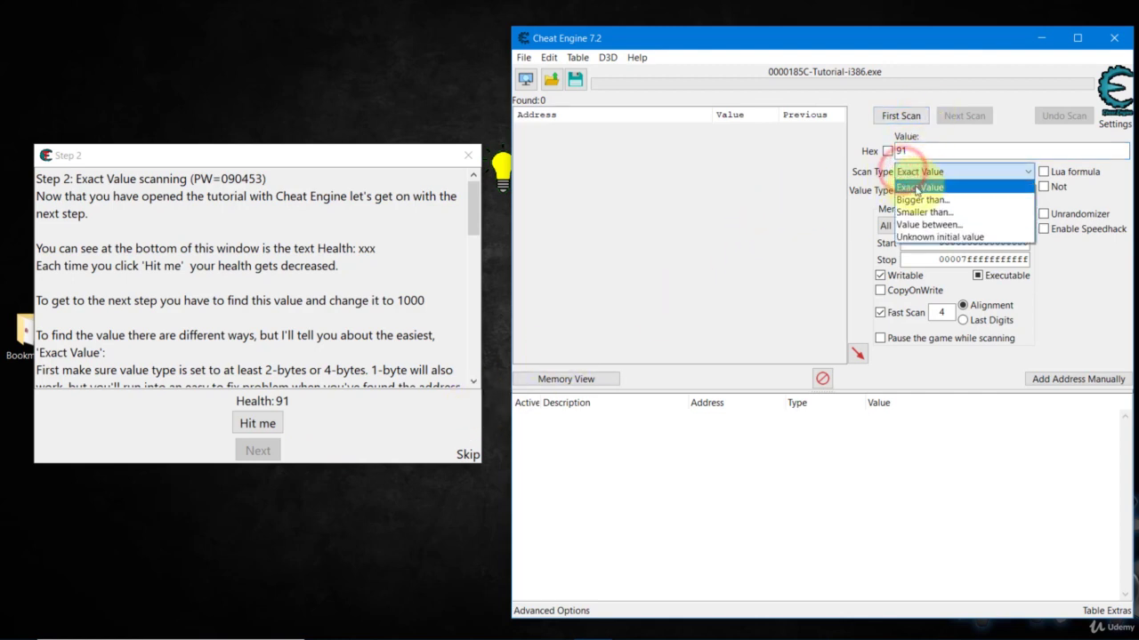
{"action": "left_click", "coordinate": [912, 187]}
{"action": "left_click", "coordinate": [900, 119]}
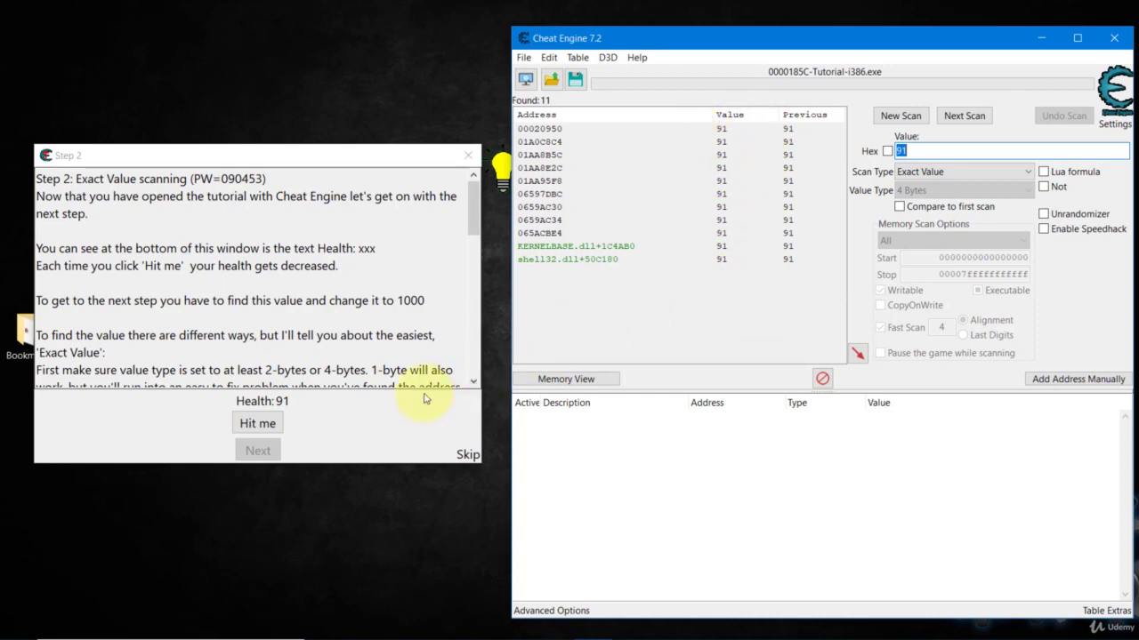
Step: Take another hit in the tutorial and narrow the results with a follow-up scan for 87
{"action": "left_click", "coordinate": [258, 427]}
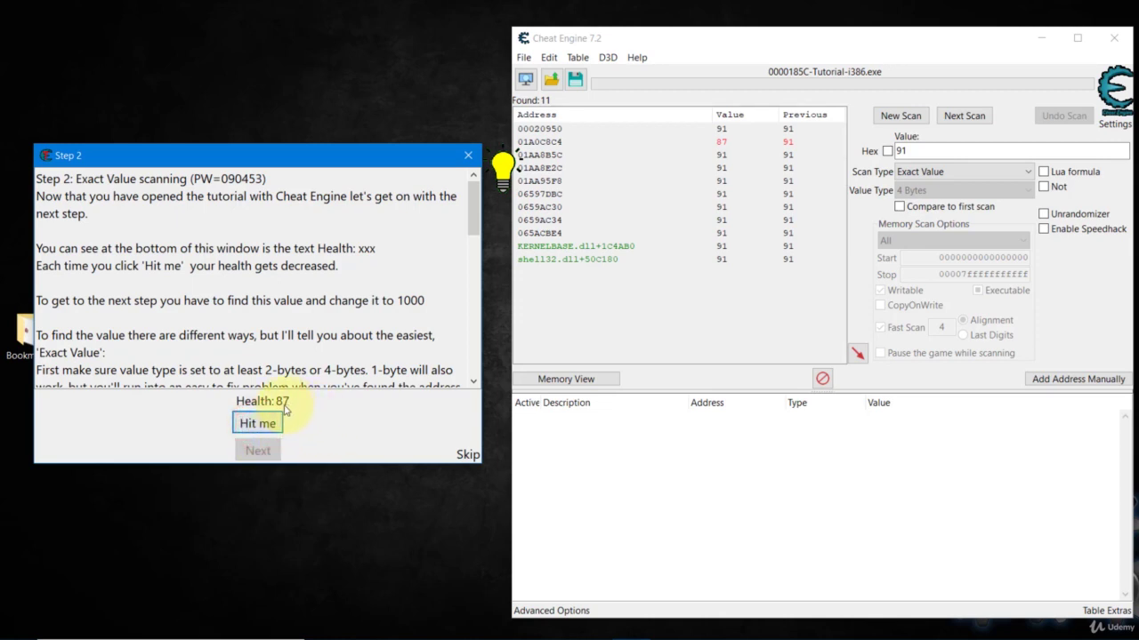
{"action": "double_click", "coordinate": [920, 149]}
{"action": "type", "text": "87"}
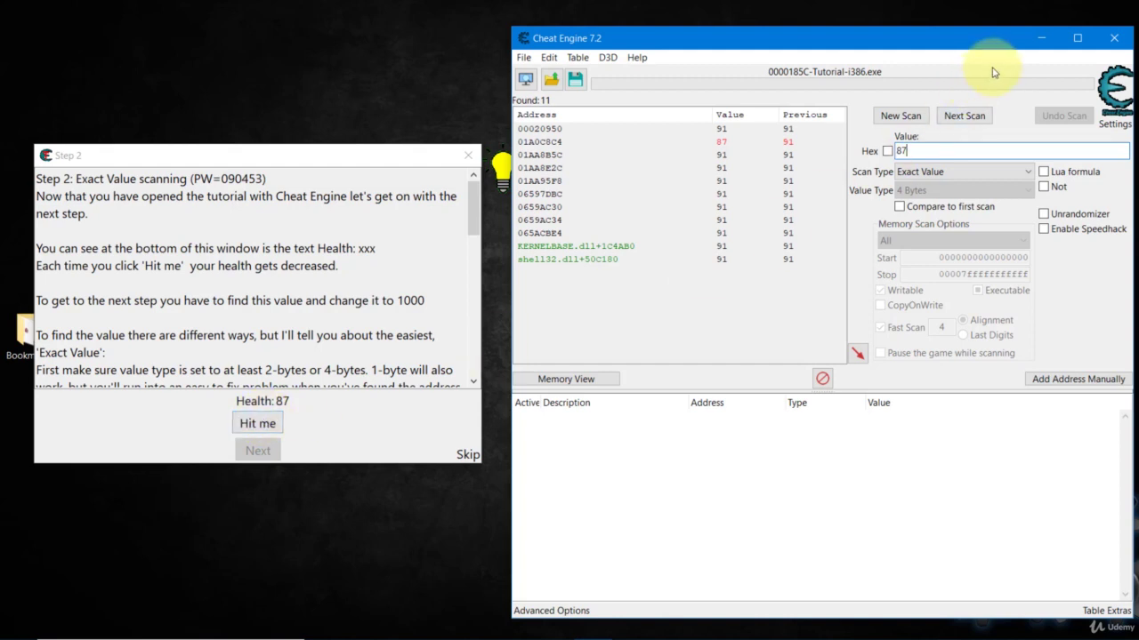
{"action": "left_click", "coordinate": [964, 118]}
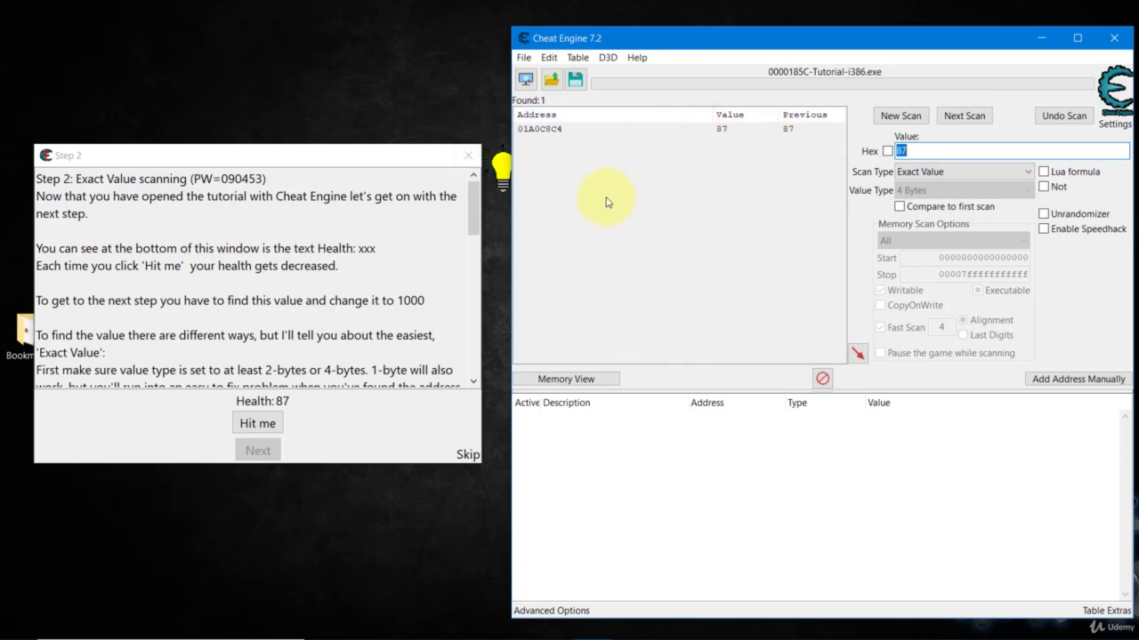
Step: Add the found health address to the address list and take another hit to check that it tracks the health
{"action": "left_click", "coordinate": [557, 131]}
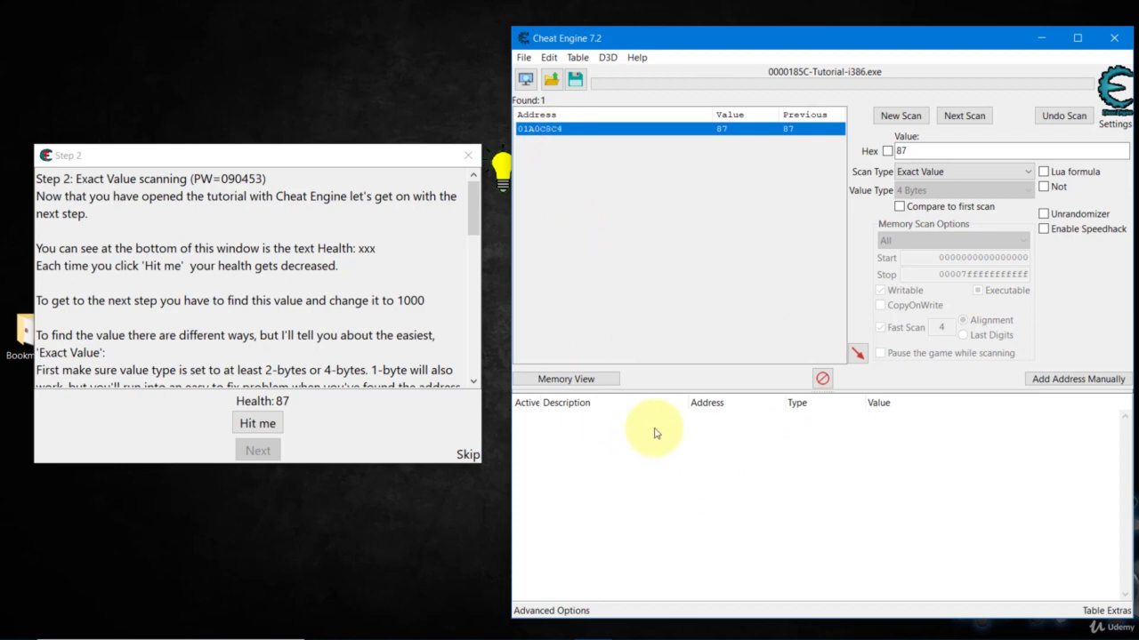
{"action": "double_click", "coordinate": [604, 131]}
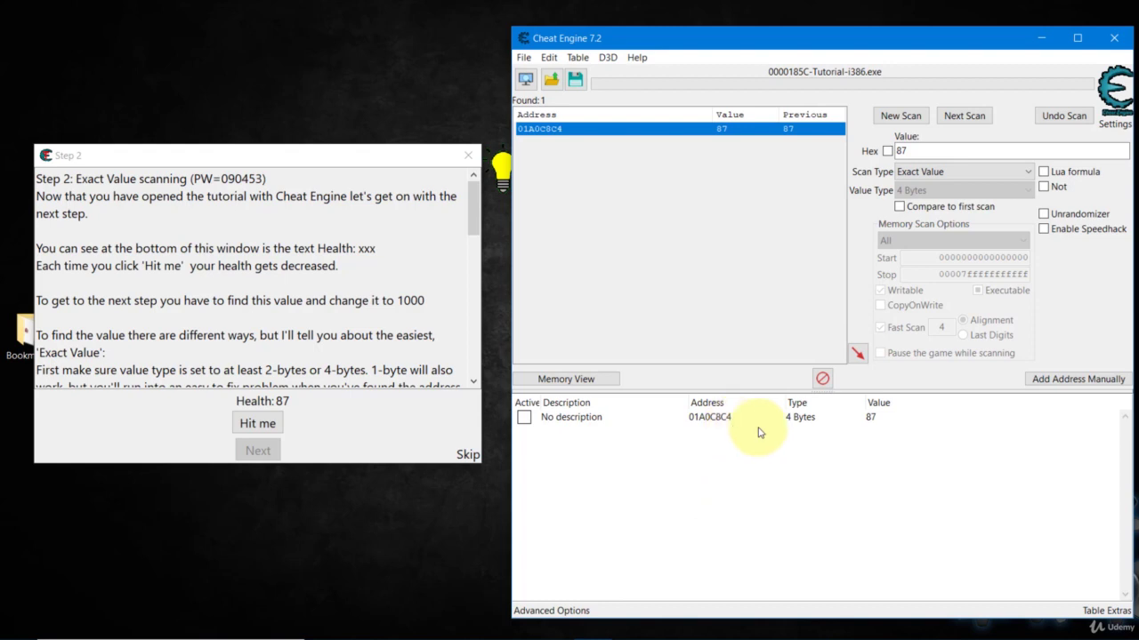
{"action": "left_click", "coordinate": [255, 426]}
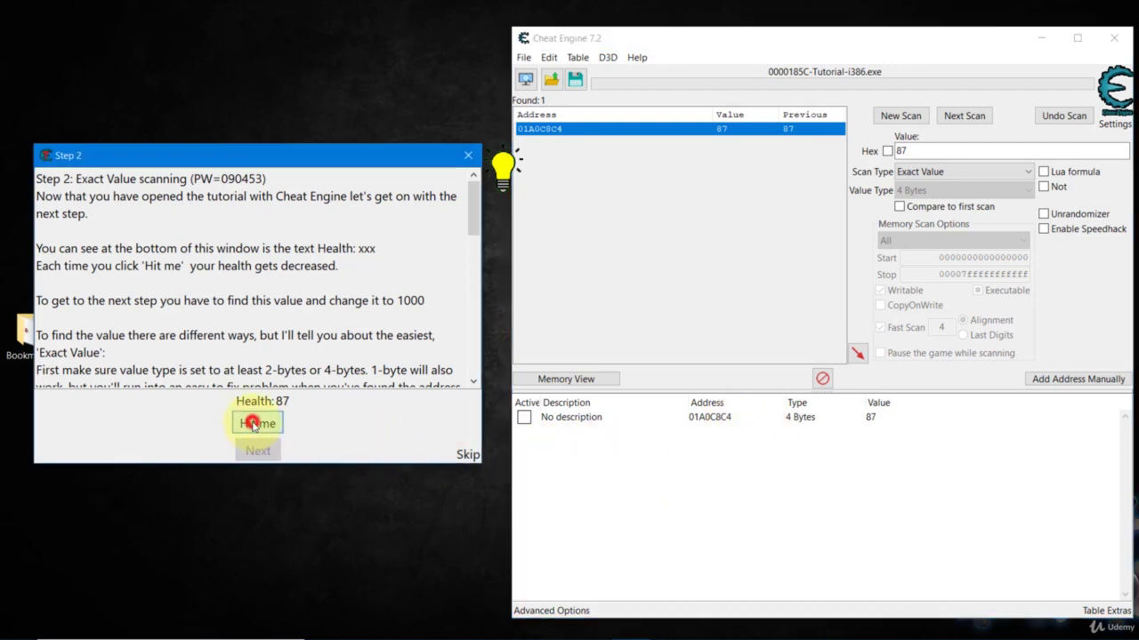
{"action": "left_click", "coordinate": [254, 425]}
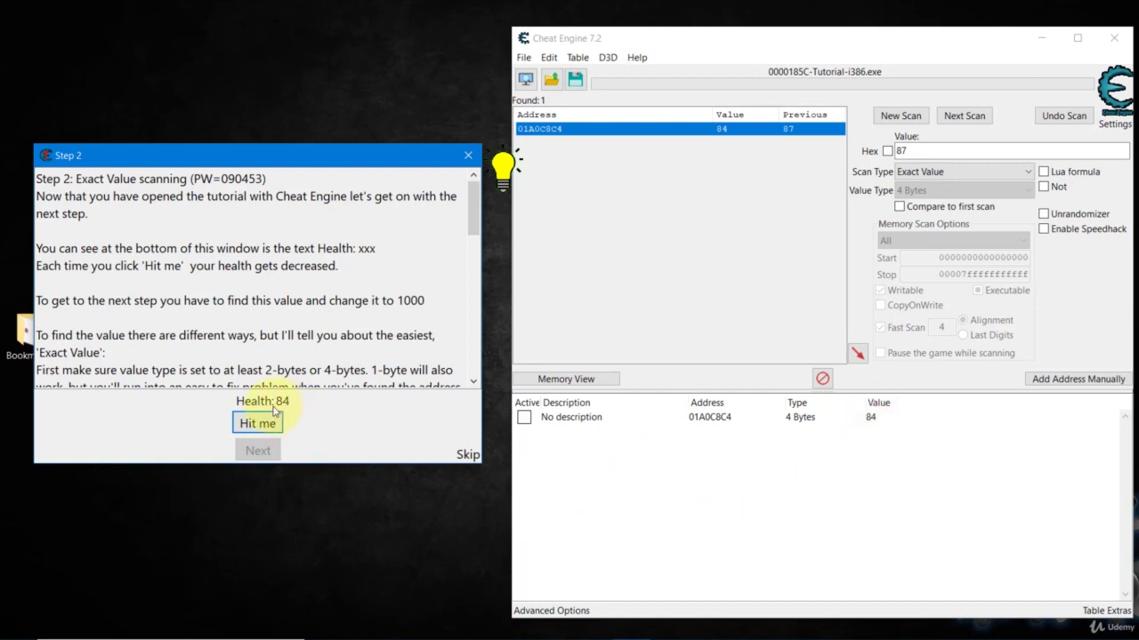
Step: Change the listed health address's value to 100, take a hit to test it, and review the tutorial's target value instruction
{"action": "double_click", "coordinate": [873, 419]}
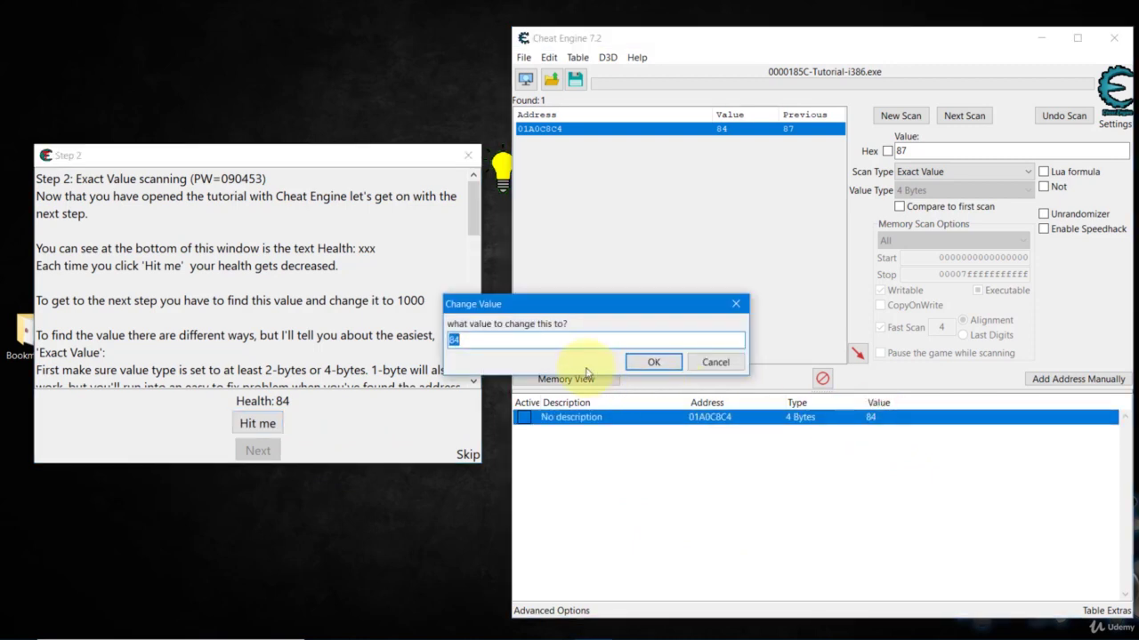
{"action": "left_click_drag", "start_coordinate": [476, 337], "coordinate": [429, 333]}
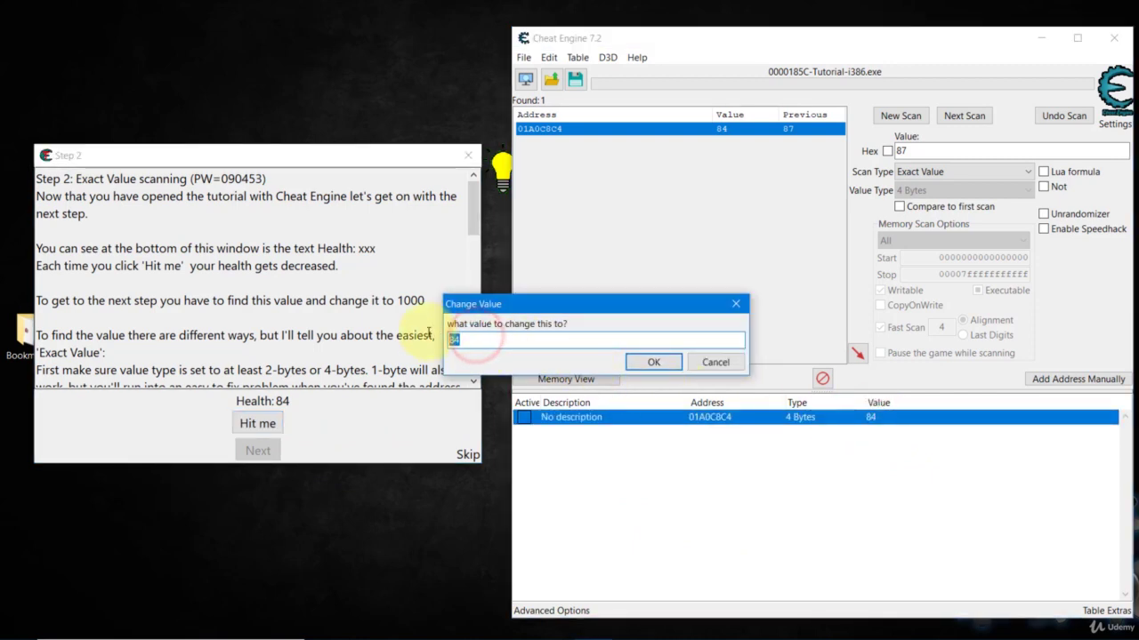
{"action": "type", "text": "100"}
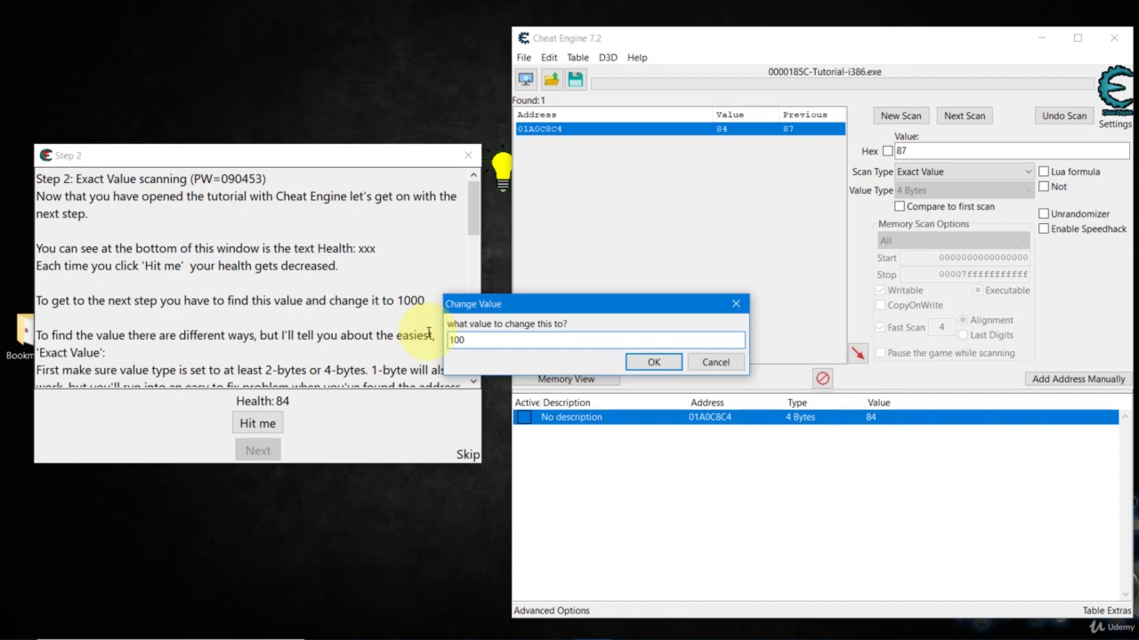
{"action": "left_click", "coordinate": [647, 364]}
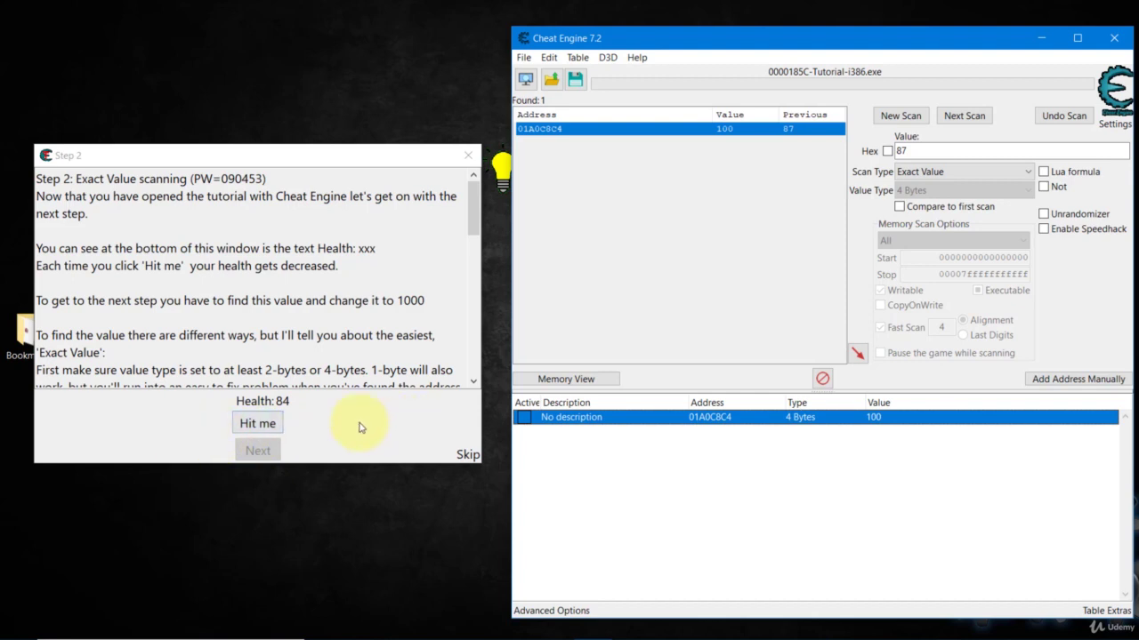
{"action": "left_click", "coordinate": [266, 427]}
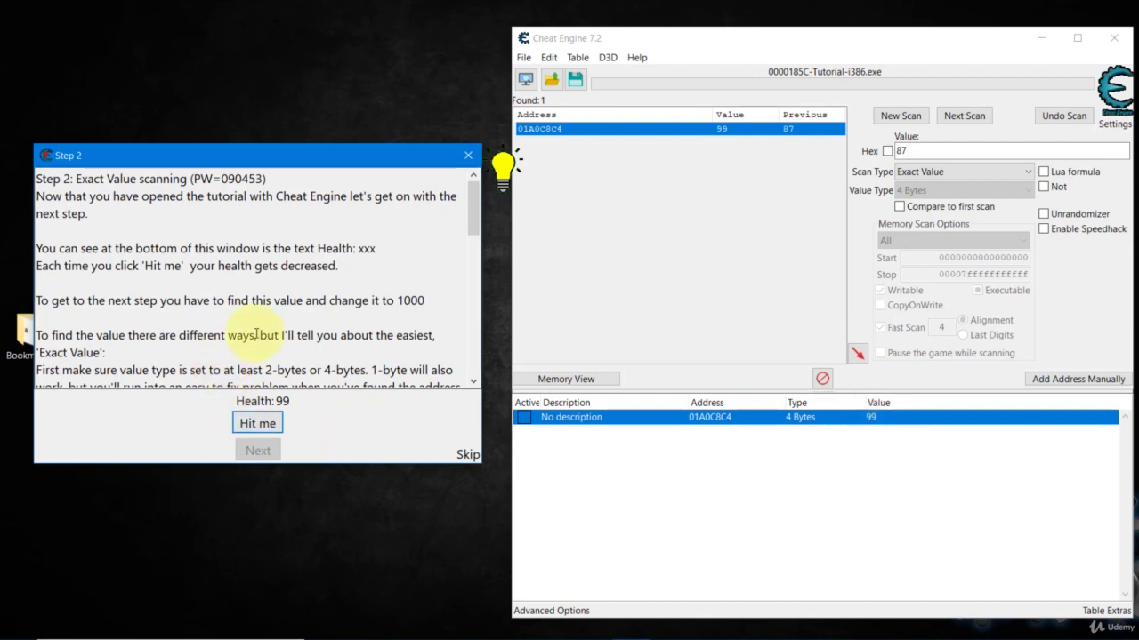
{"action": "left_click_drag", "start_coordinate": [39, 301], "coordinate": [425, 299]}
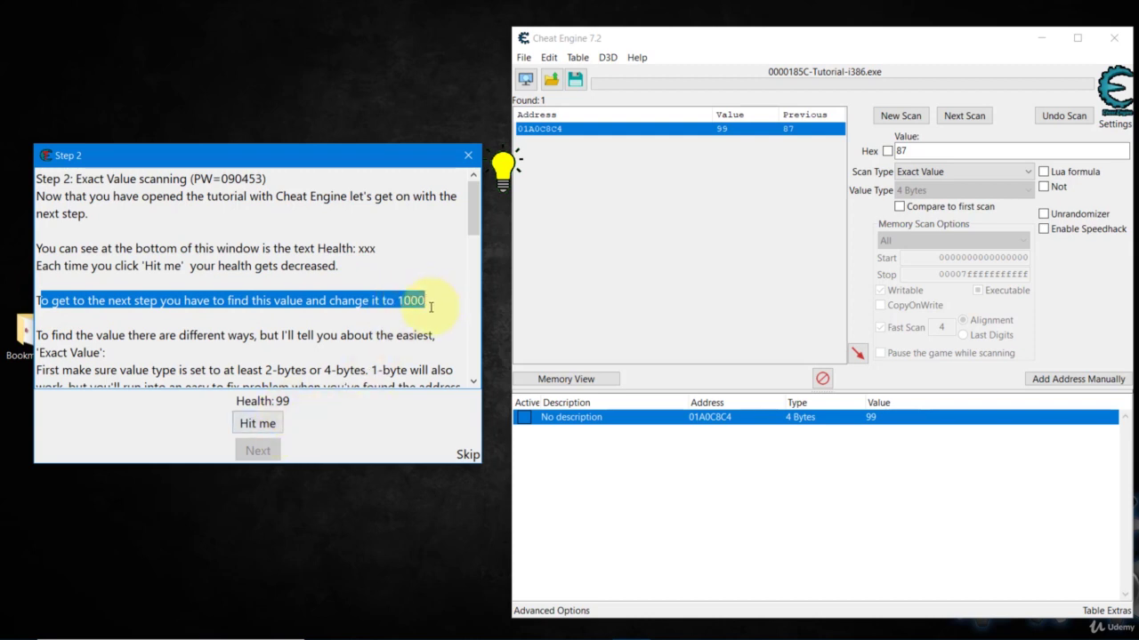
Step: Change the listed health address's value to 1000 to meet the tutorial's target
{"action": "double_click", "coordinate": [876, 418]}
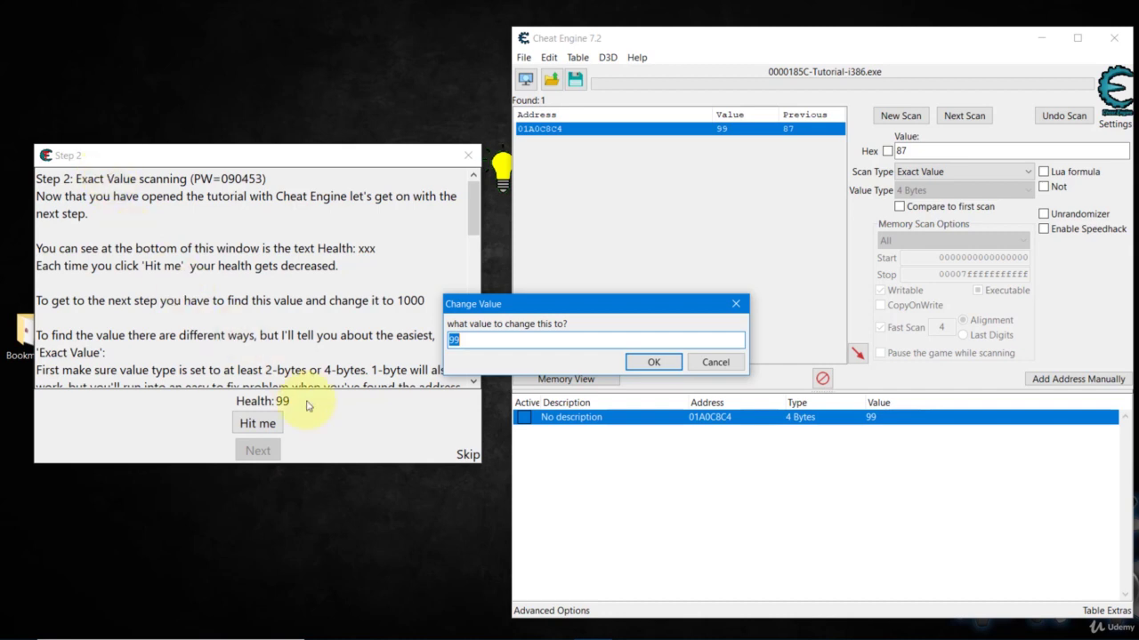
{"action": "left_click_drag", "start_coordinate": [483, 341], "coordinate": [421, 342]}
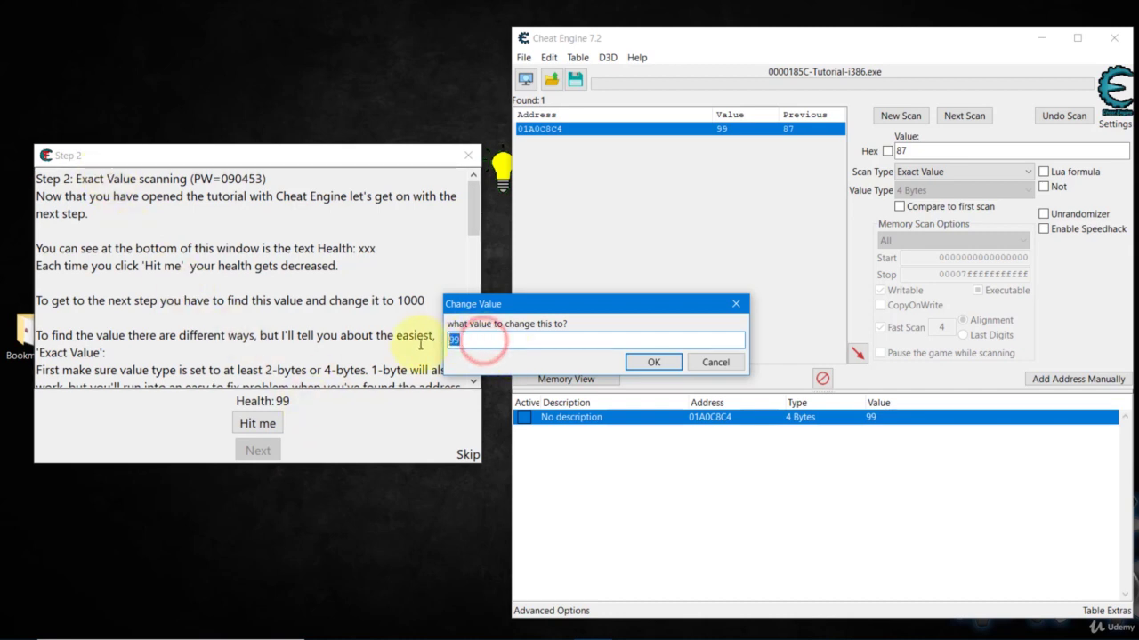
{"action": "type", "text": "1000"}
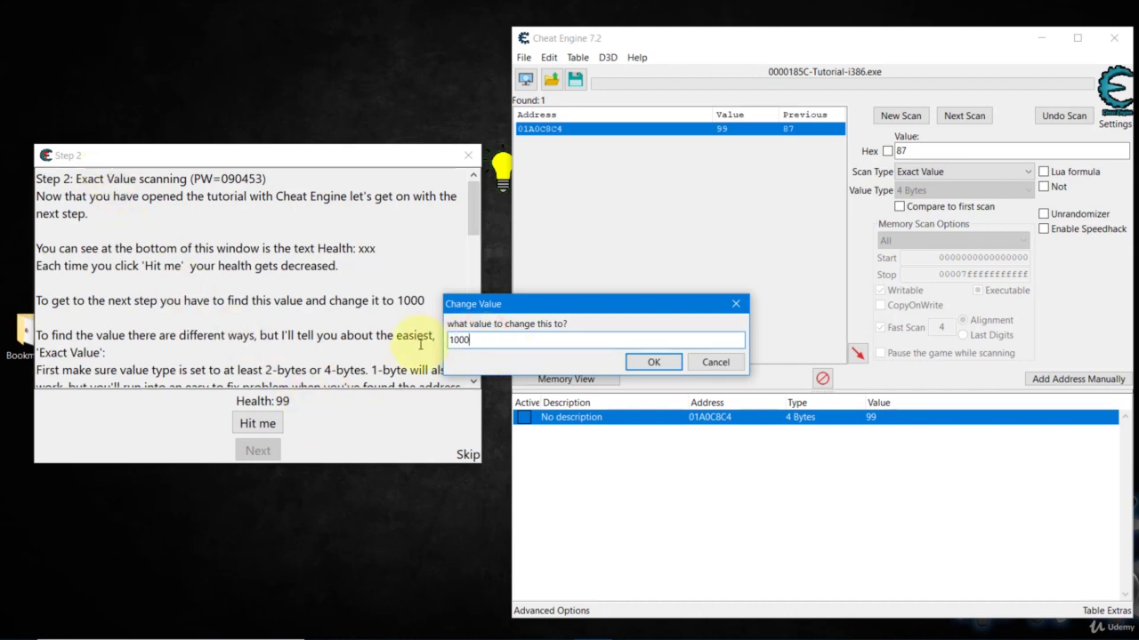
{"action": "left_click", "coordinate": [650, 362]}
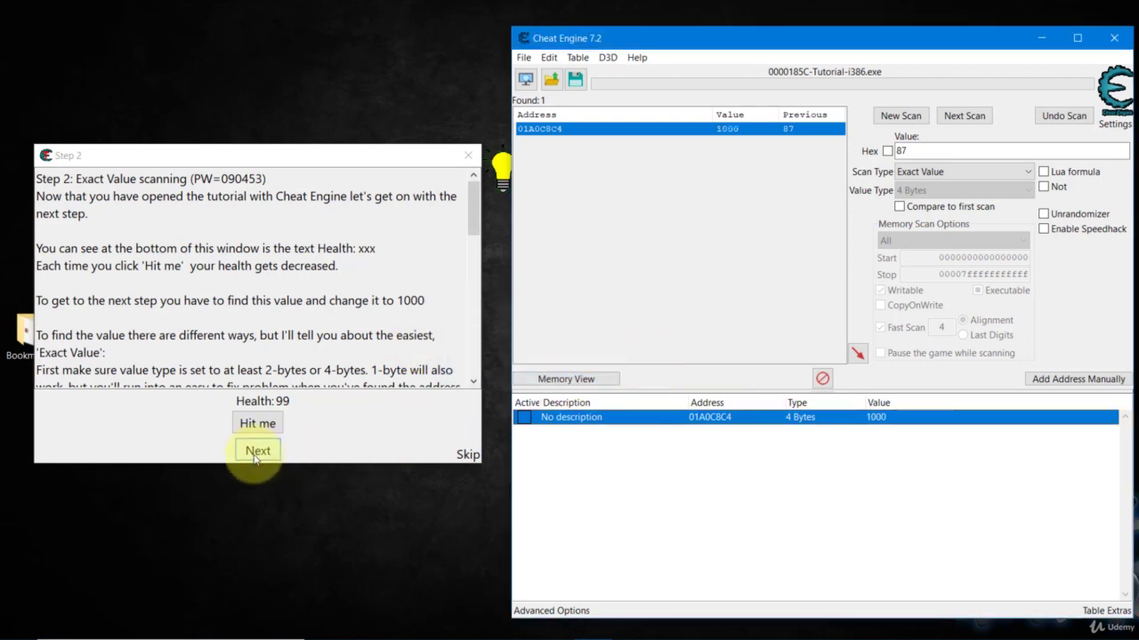
{"action": "left_click", "coordinate": [73, 179]}
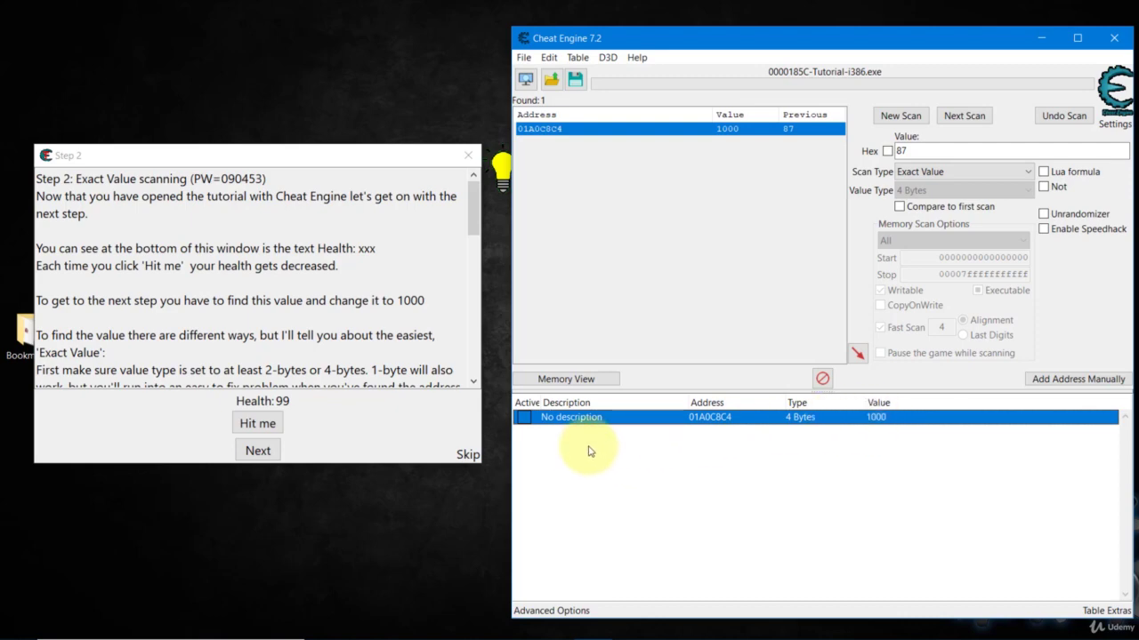
Step: Open the Memory Viewer and copy the health entry's address from its address settings in the address list
{"action": "left_click", "coordinate": [553, 379]}
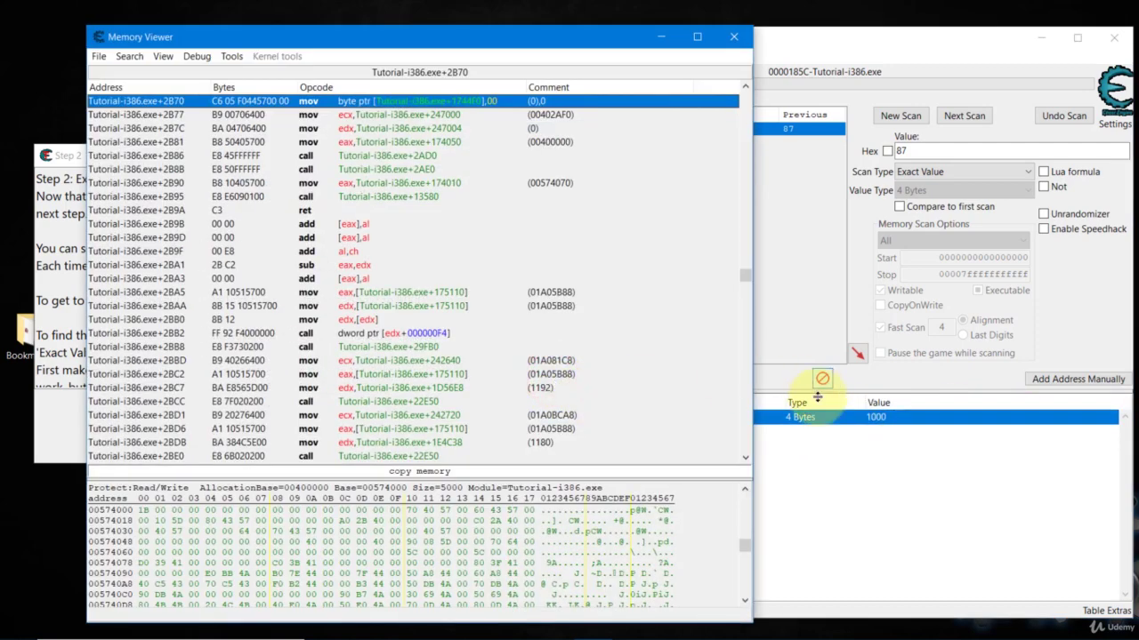
{"action": "left_click", "coordinate": [840, 455]}
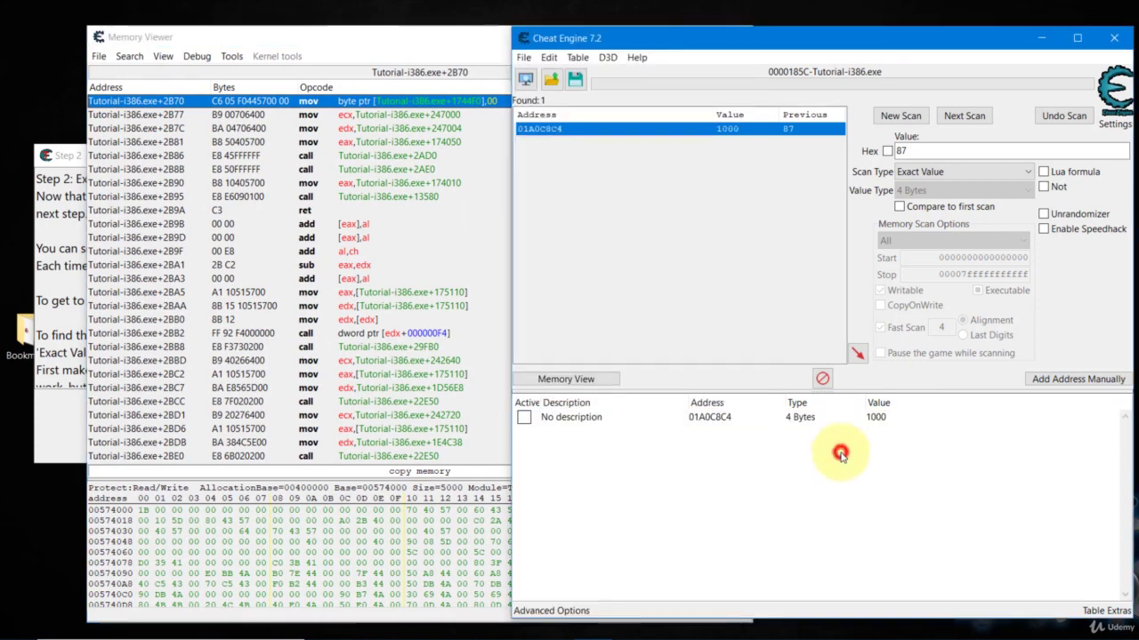
{"action": "right_click", "coordinate": [707, 416]}
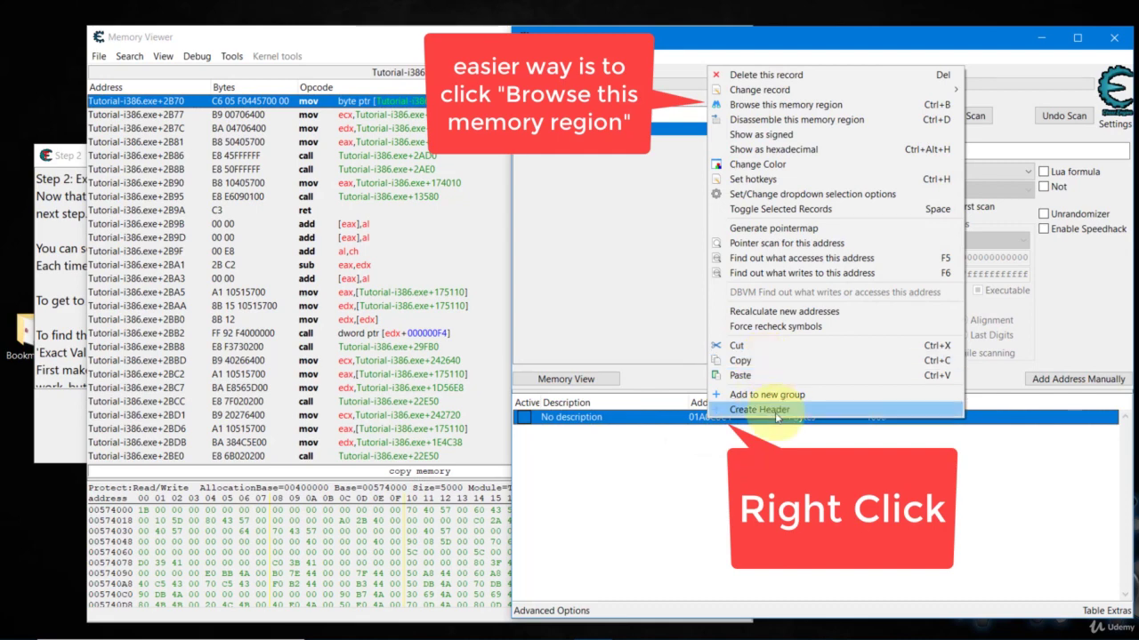
{"action": "left_click", "coordinate": [730, 429]}
{"action": "double_click", "coordinate": [720, 416]}
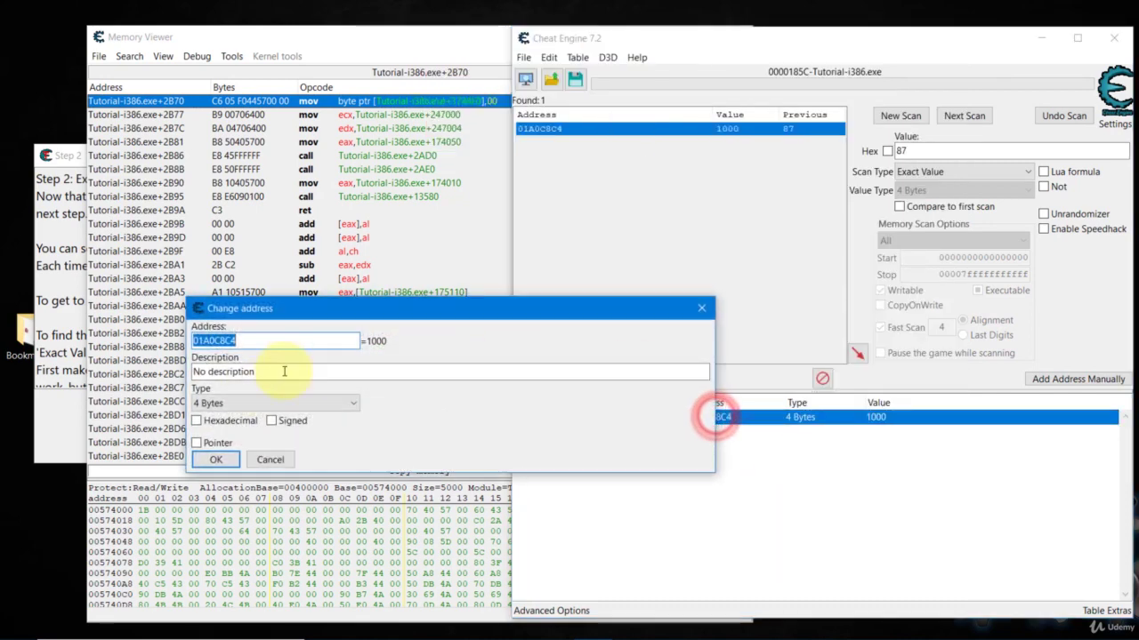
{"action": "right_click", "coordinate": [218, 341]}
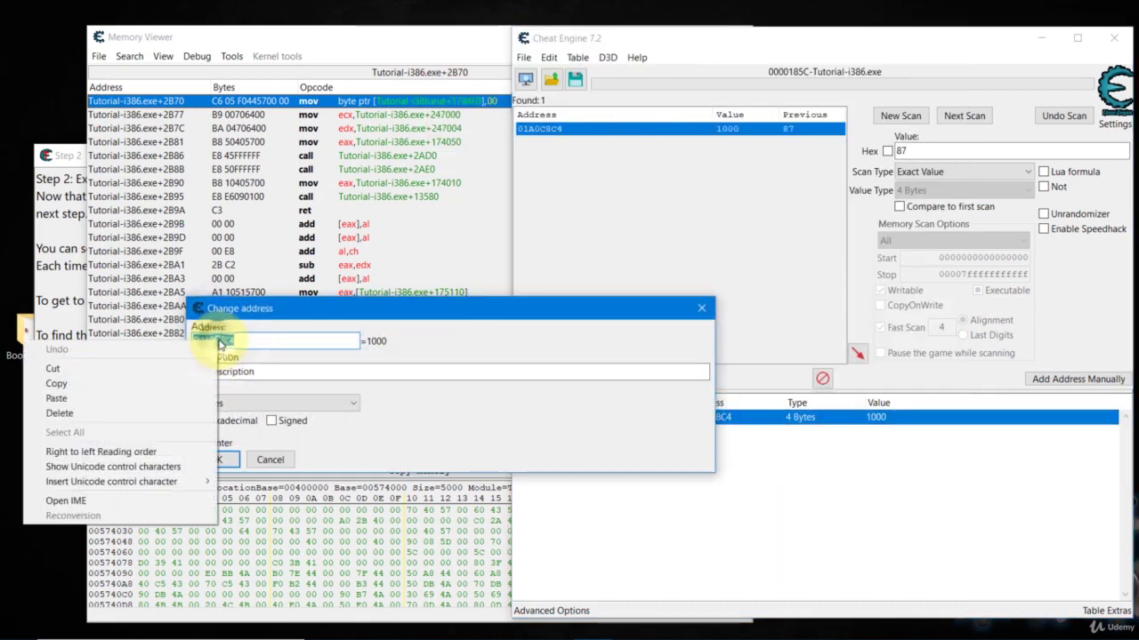
{"action": "left_click", "coordinate": [167, 381]}
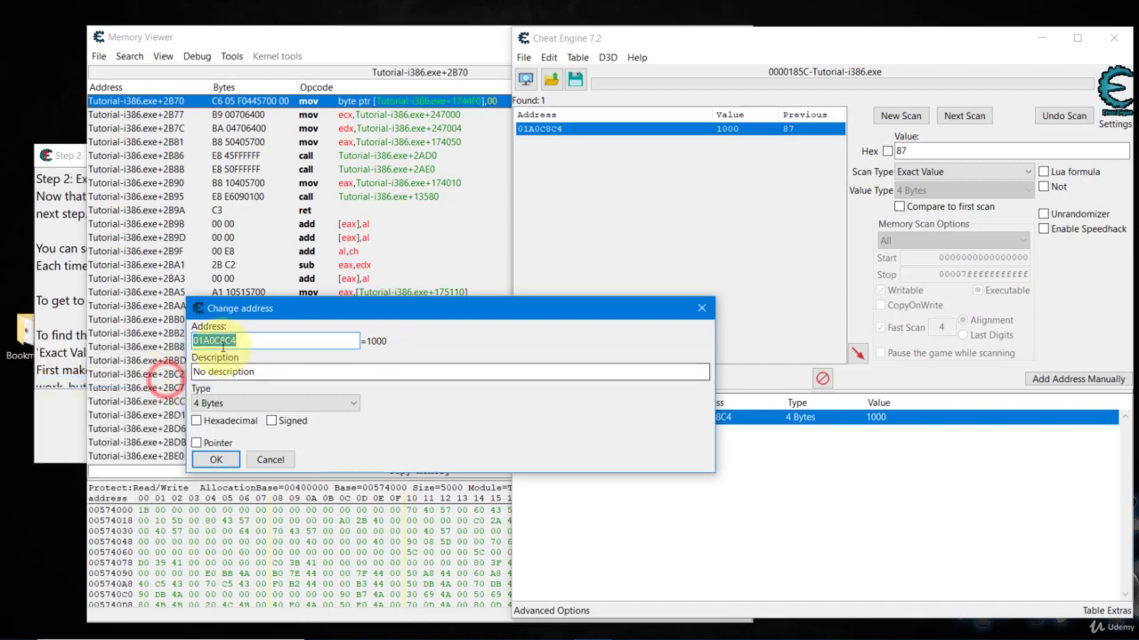
{"action": "left_click", "coordinate": [697, 309]}
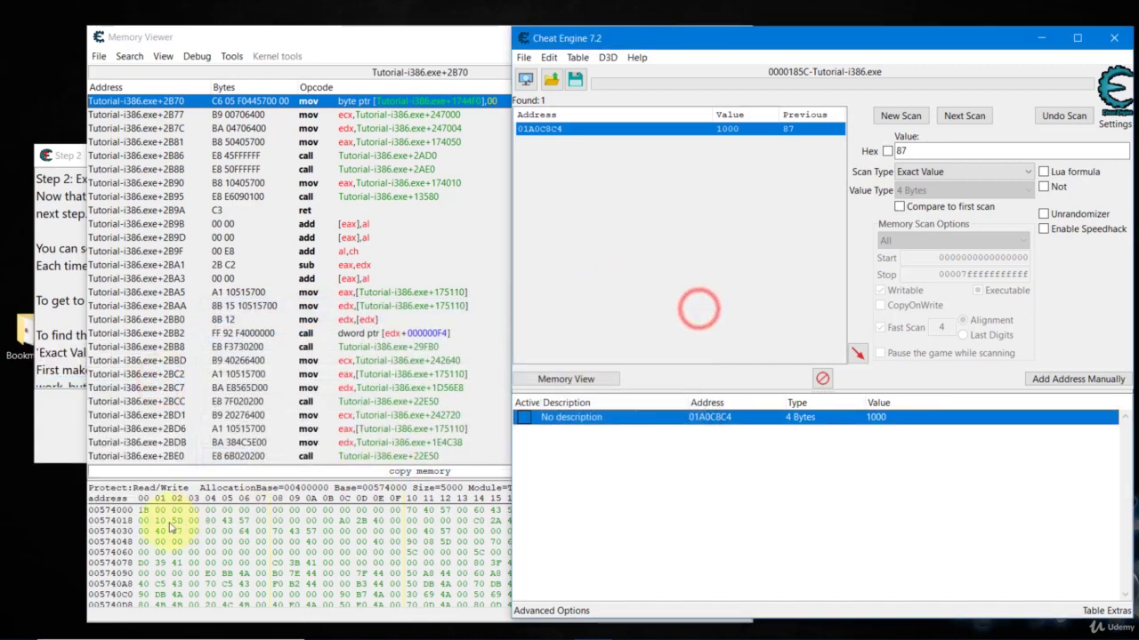
Step: Go to the copied address 01A0C8C4 in the Memory Viewer's hex dump
{"action": "right_click", "coordinate": [107, 525]}
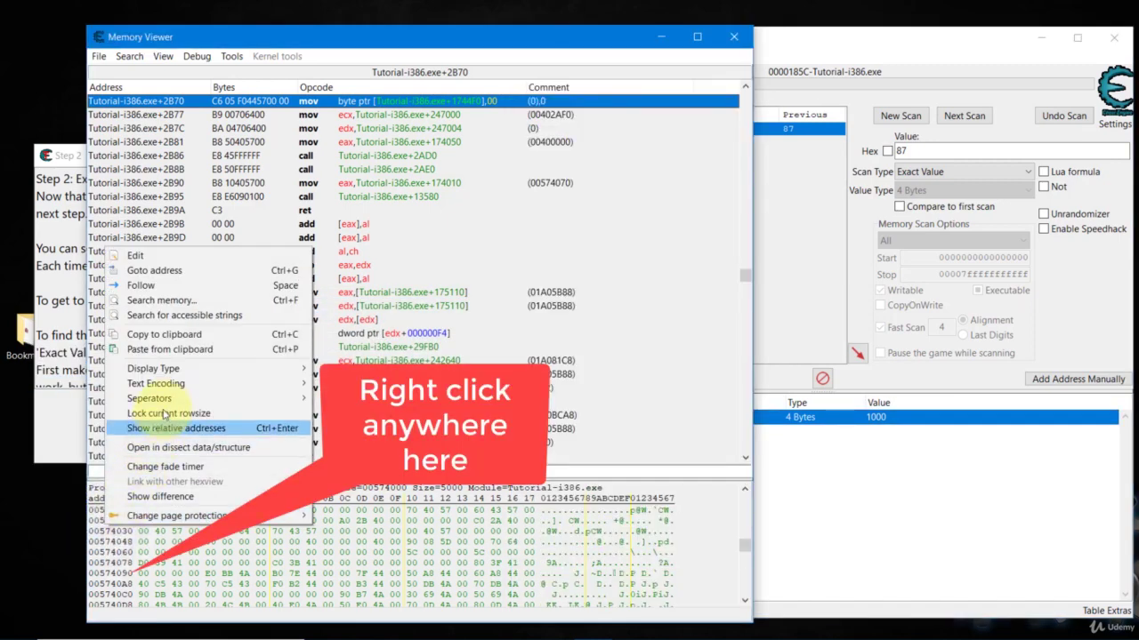
{"action": "left_click", "coordinate": [197, 270]}
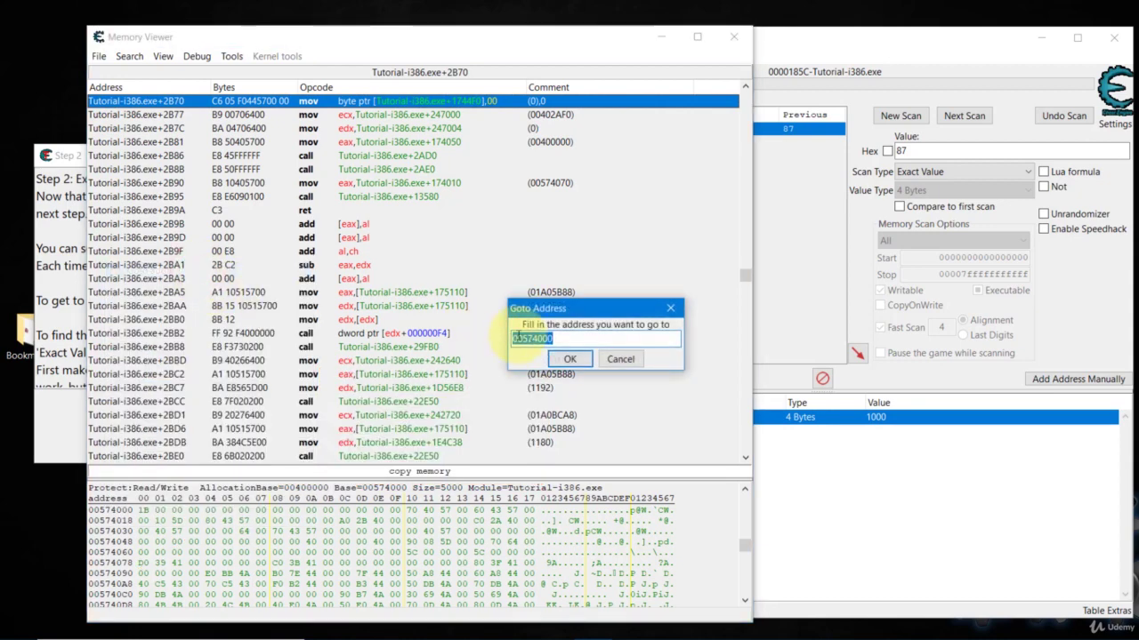
{"action": "right_click", "coordinate": [519, 336]}
{"action": "left_click", "coordinate": [463, 391]}
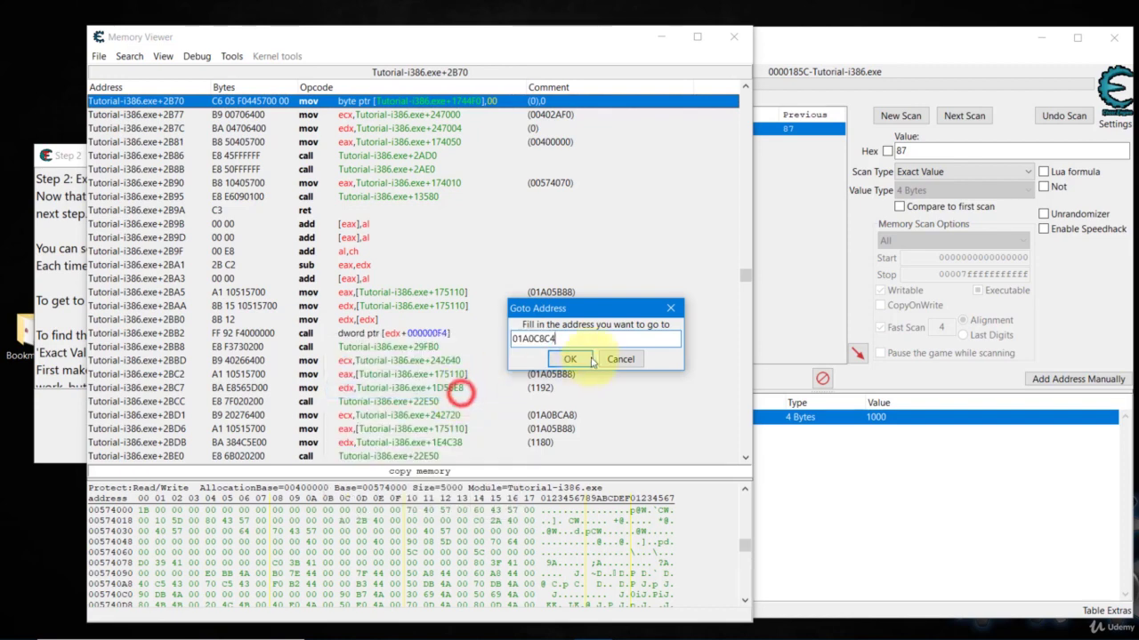
{"action": "left_click", "coordinate": [572, 359]}
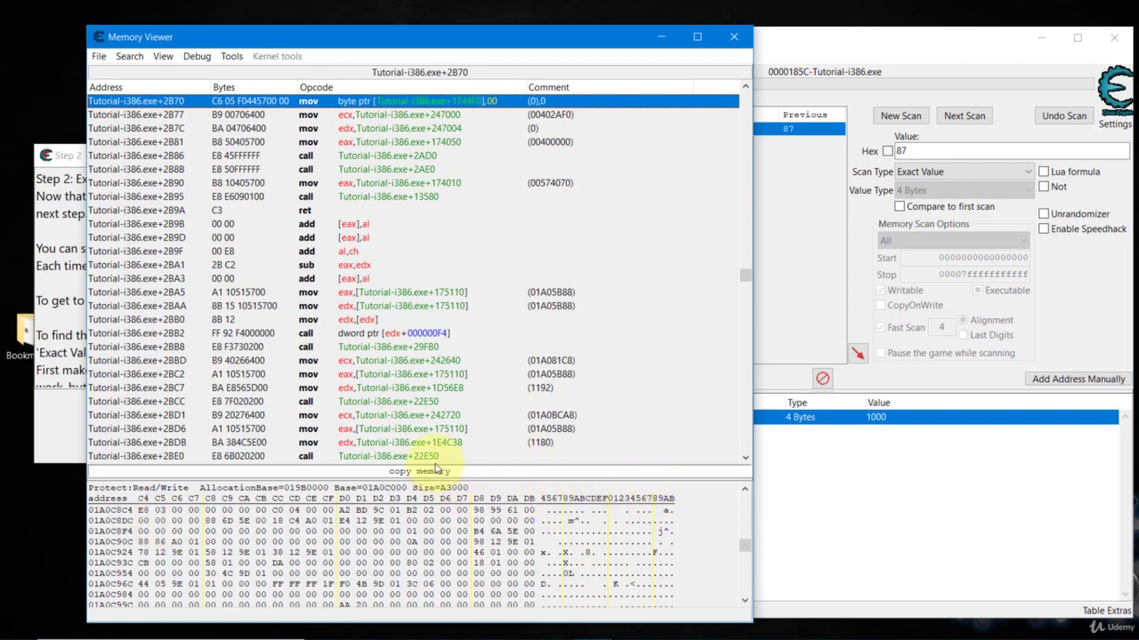
Step: Enlarge the hex dump area and set its display type to 4 Byte decimal
{"action": "left_click_drag", "start_coordinate": [435, 478], "coordinate": [436, 363]}
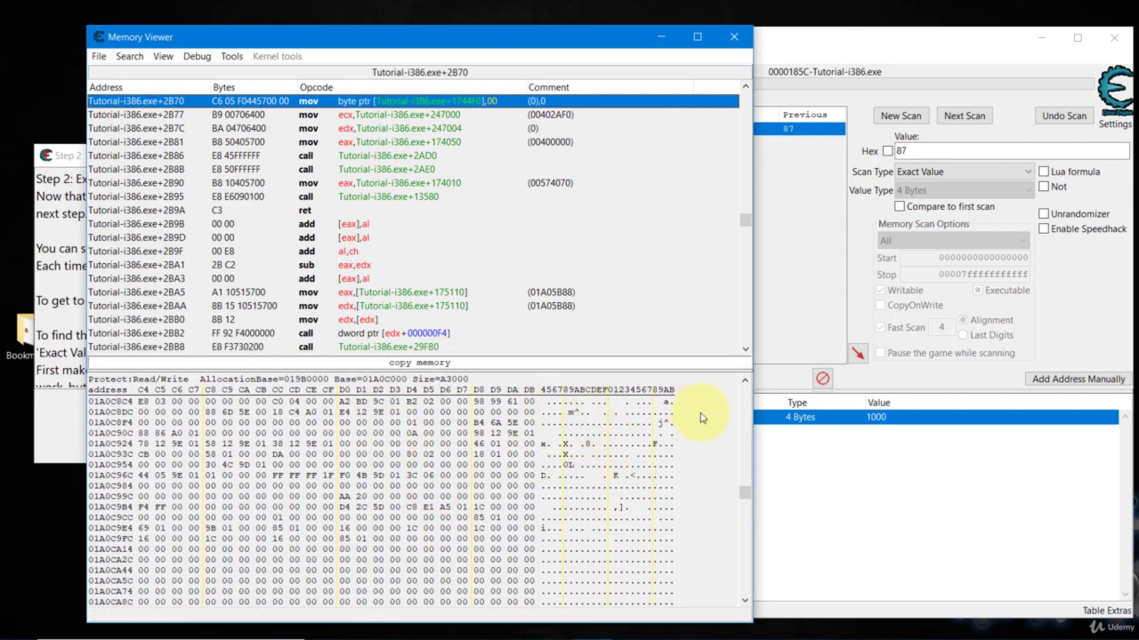
{"action": "right_click", "coordinate": [672, 404]}
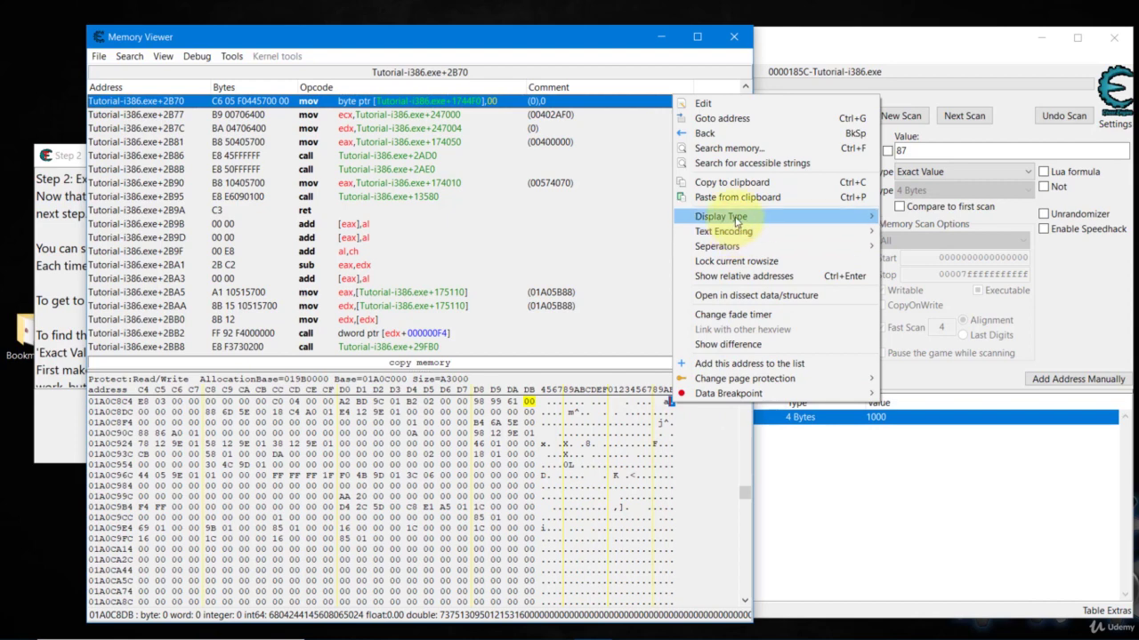
{"action": "mouse_move", "coordinate": [872, 218]}
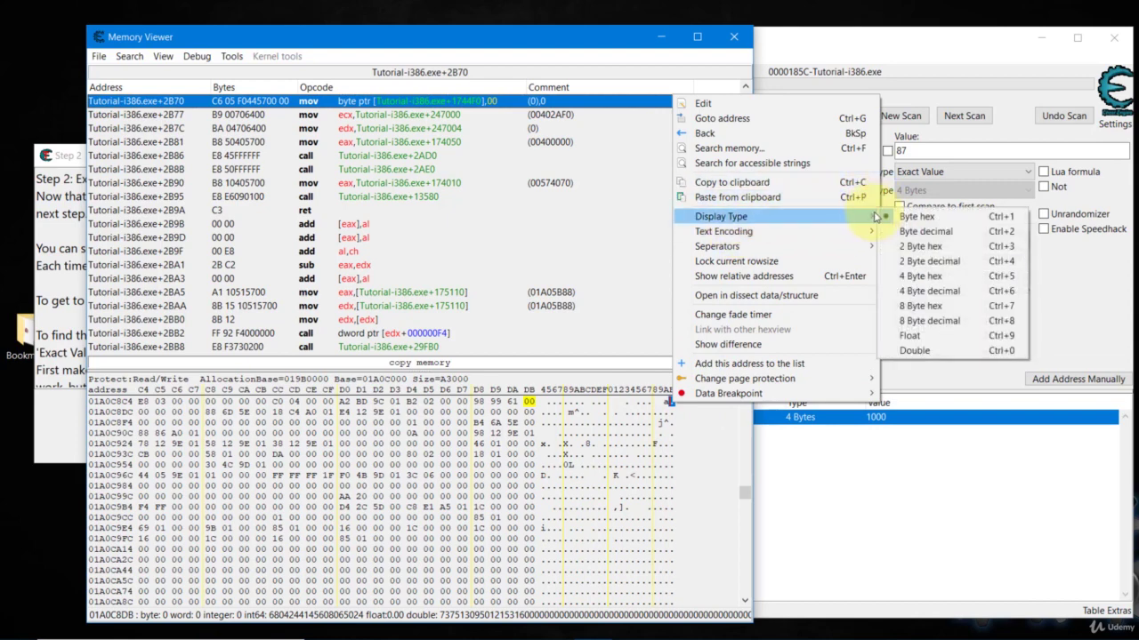
{"action": "left_click", "coordinate": [931, 292]}
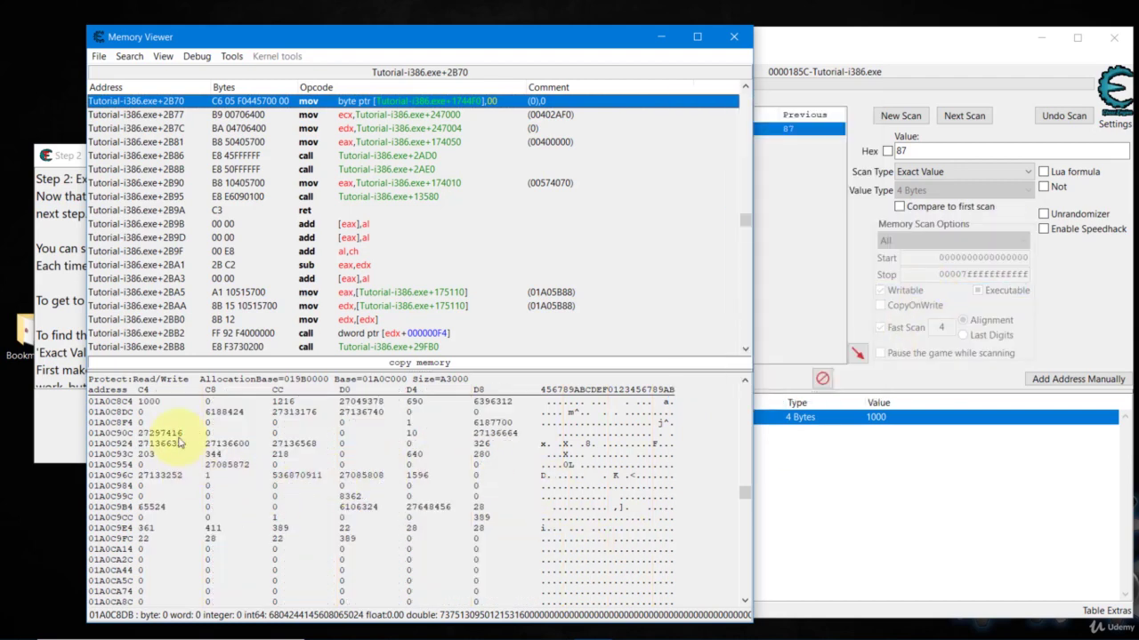
Step: Overwrite the health value at 01A0C8C4 in the memory dump with 9990 and take a hit in the tutorial to test it
{"action": "left_click", "coordinate": [149, 403]}
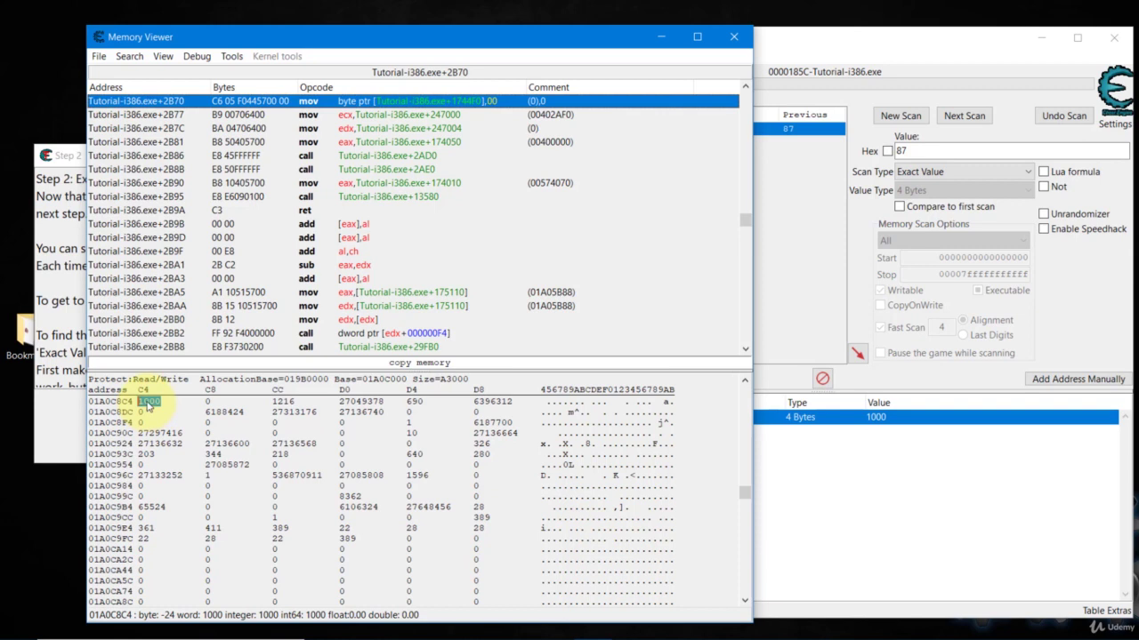
{"action": "type", "text": "9990"}
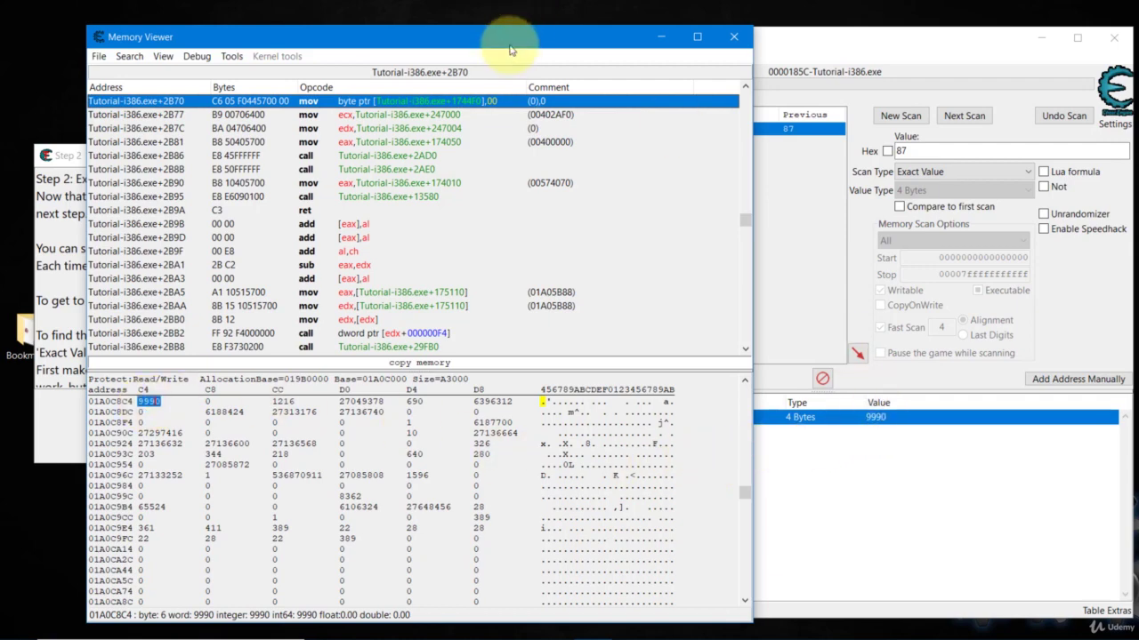
{"action": "left_click_drag", "start_coordinate": [510, 50], "coordinate": [809, 117]}
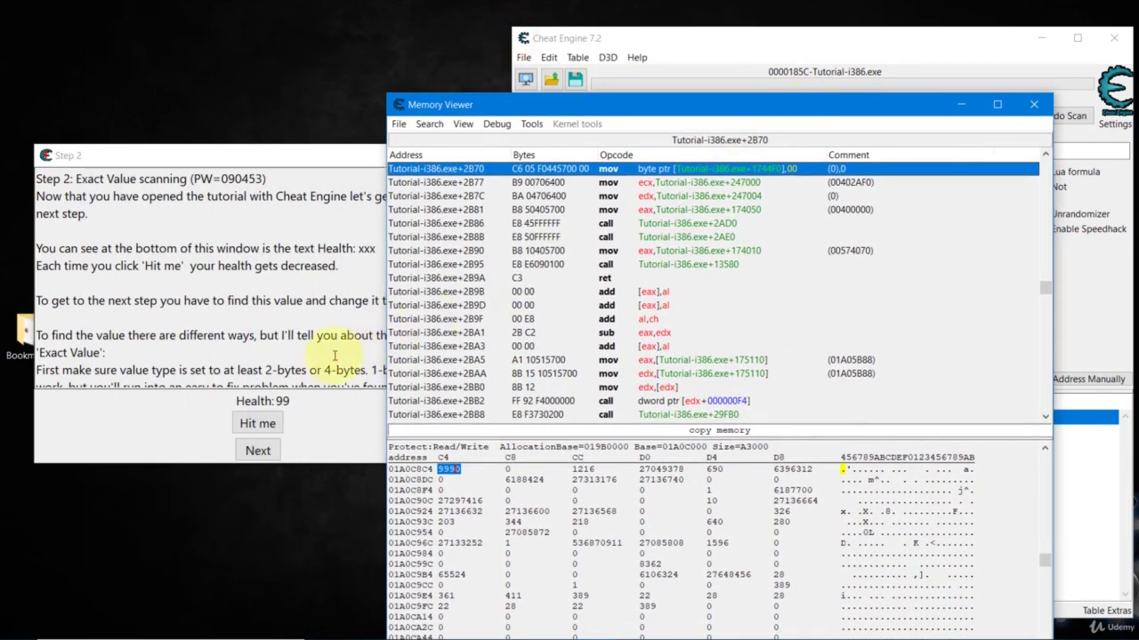
{"action": "left_click", "coordinate": [254, 424]}
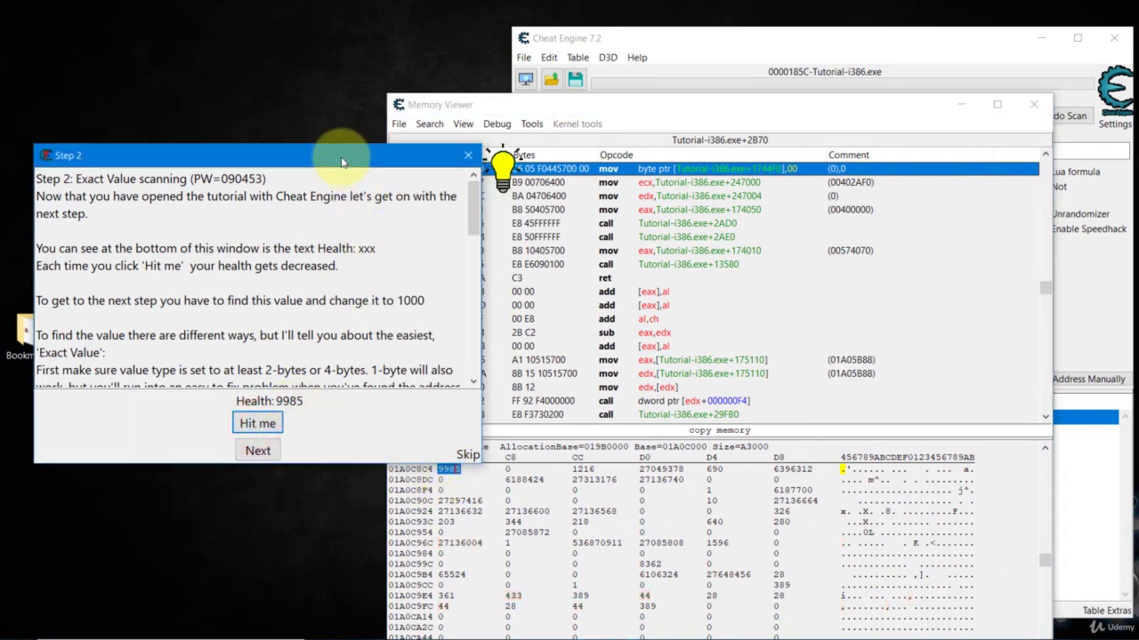
Step: Close the Memory Viewer and arrange the tutorial and Cheat Engine windows side by side
{"action": "left_click_drag", "start_coordinate": [340, 161], "coordinate": [320, 110]}
{"action": "left_click", "coordinate": [630, 109]}
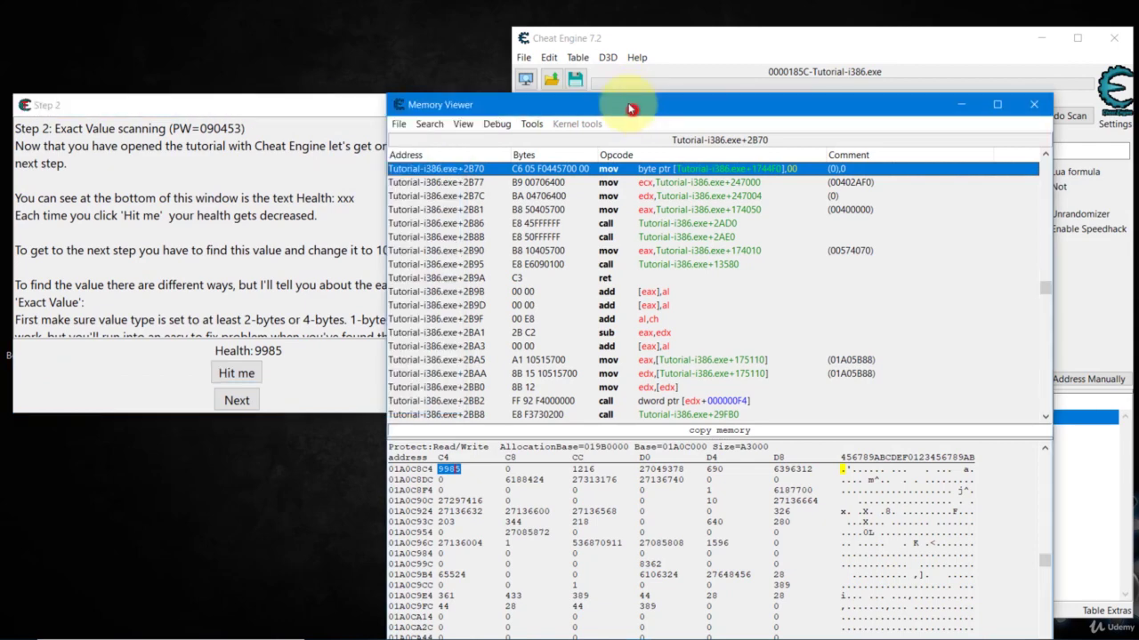
{"action": "left_click_drag", "start_coordinate": [630, 109], "coordinate": [595, 38]}
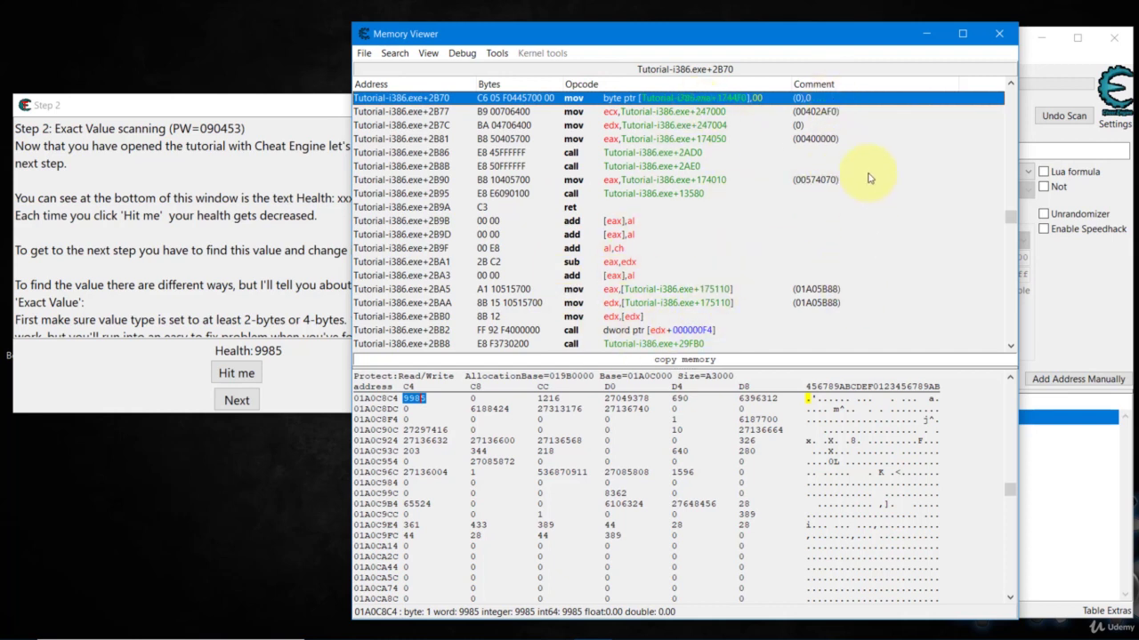
{"action": "scroll", "coordinate": [832, 278], "scroll_direction": "up", "scroll_amount": 1}
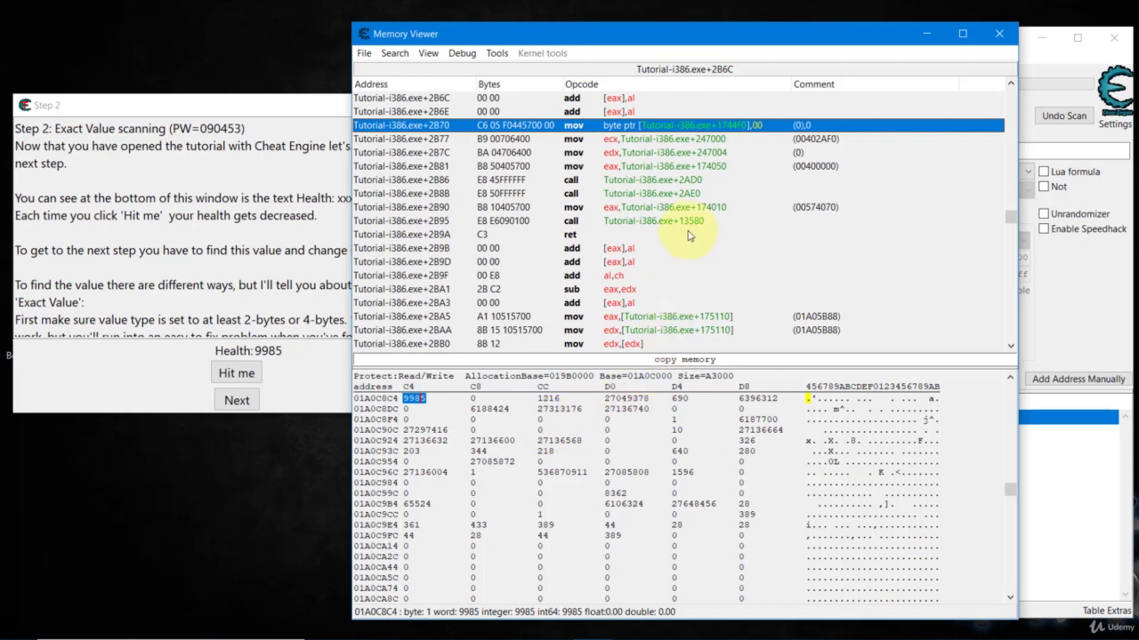
{"action": "left_click", "coordinate": [998, 36]}
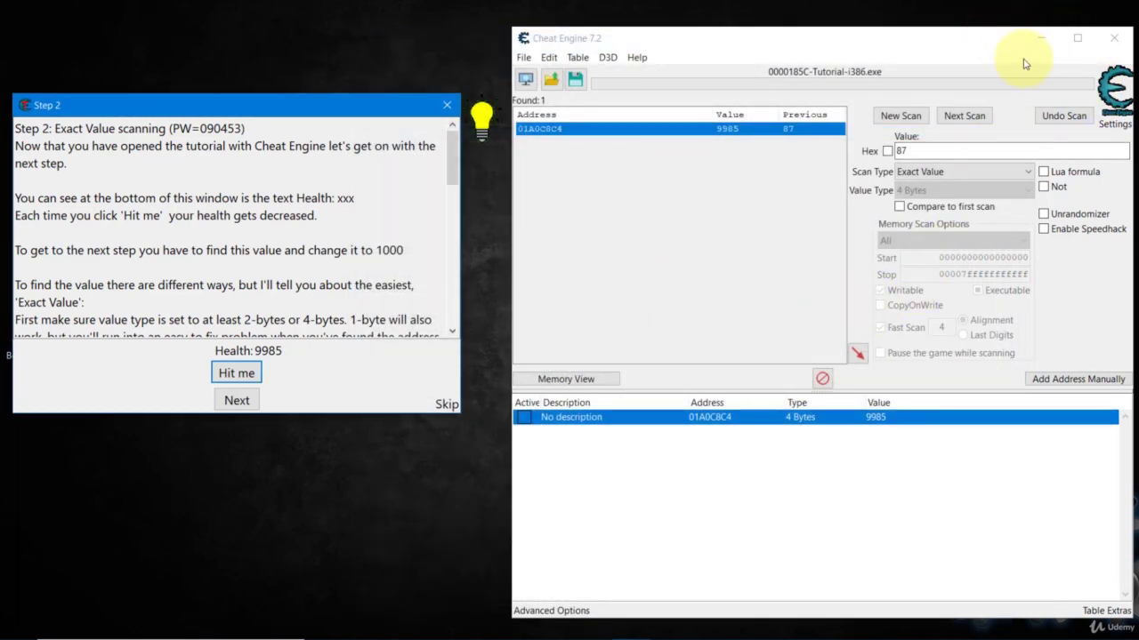
{"action": "left_click_drag", "start_coordinate": [973, 39], "coordinate": [938, 46]}
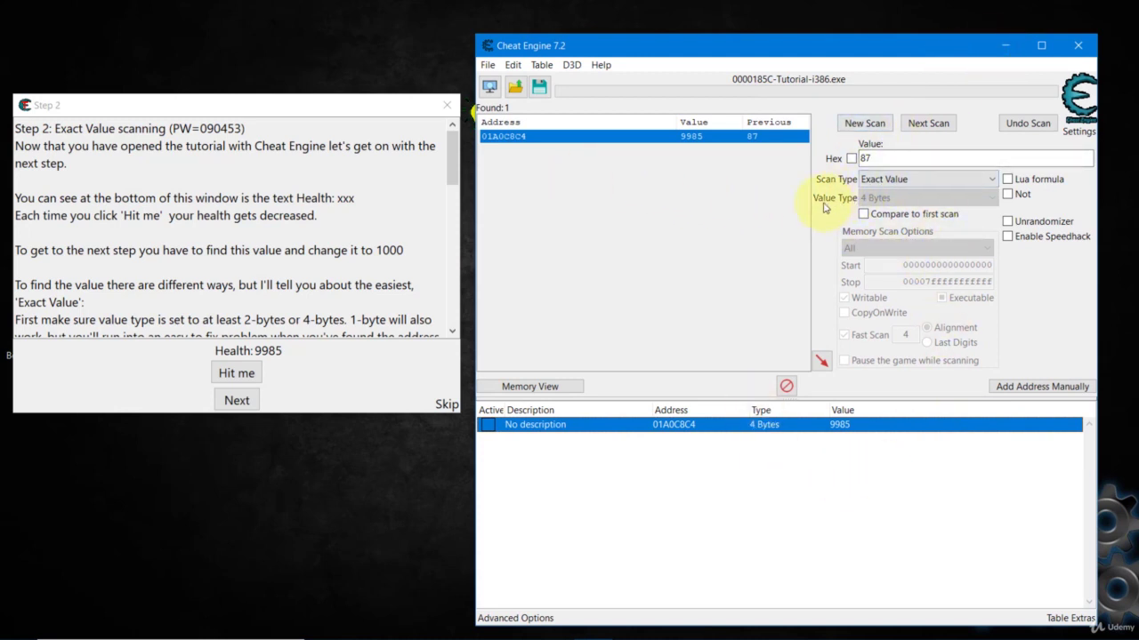
{"action": "left_click_drag", "start_coordinate": [721, 45], "coordinate": [756, 39]}
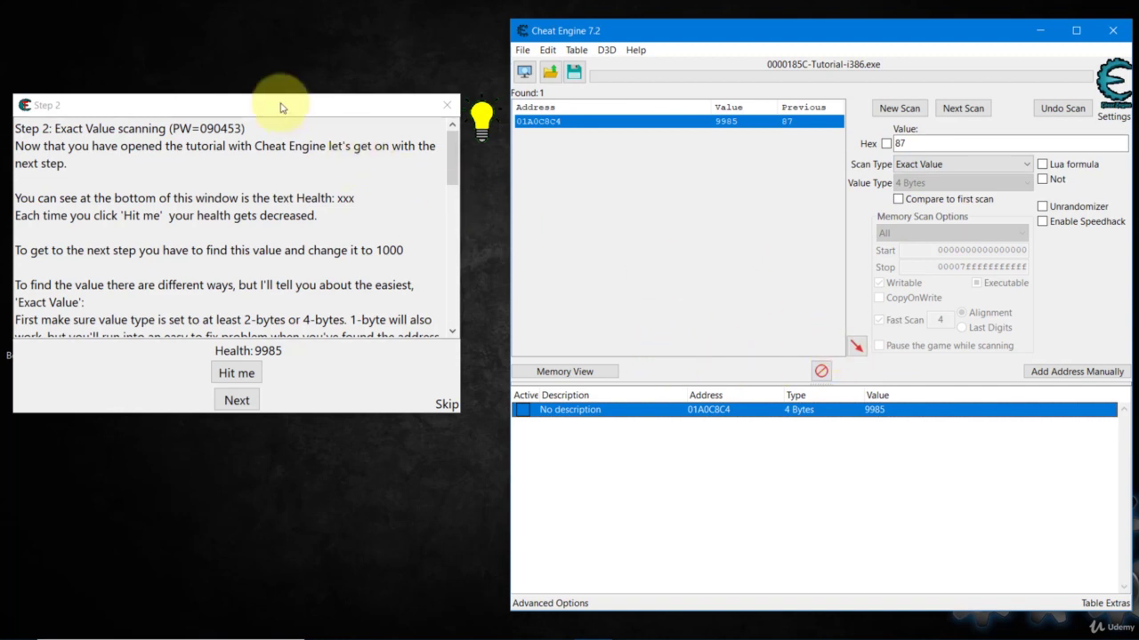
{"action": "left_click_drag", "start_coordinate": [279, 106], "coordinate": [286, 128]}
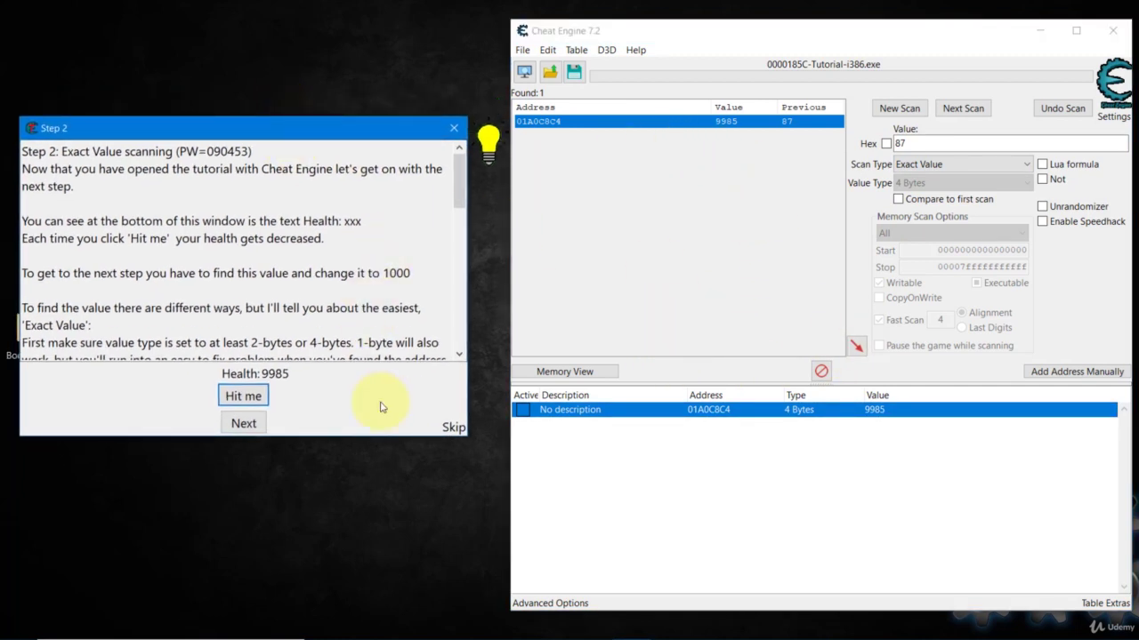